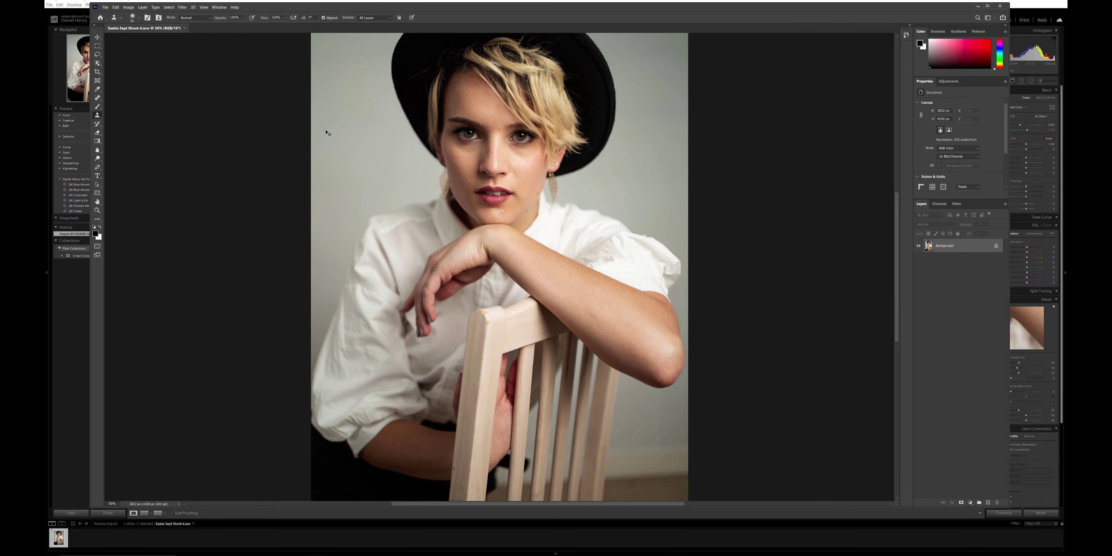
# Step: Remove the blemishes on the forehead and face on Layer 1 using the Spot Healing Brush with Sample All Layers enabled
pyautogui.scroll(10, 581, 209)
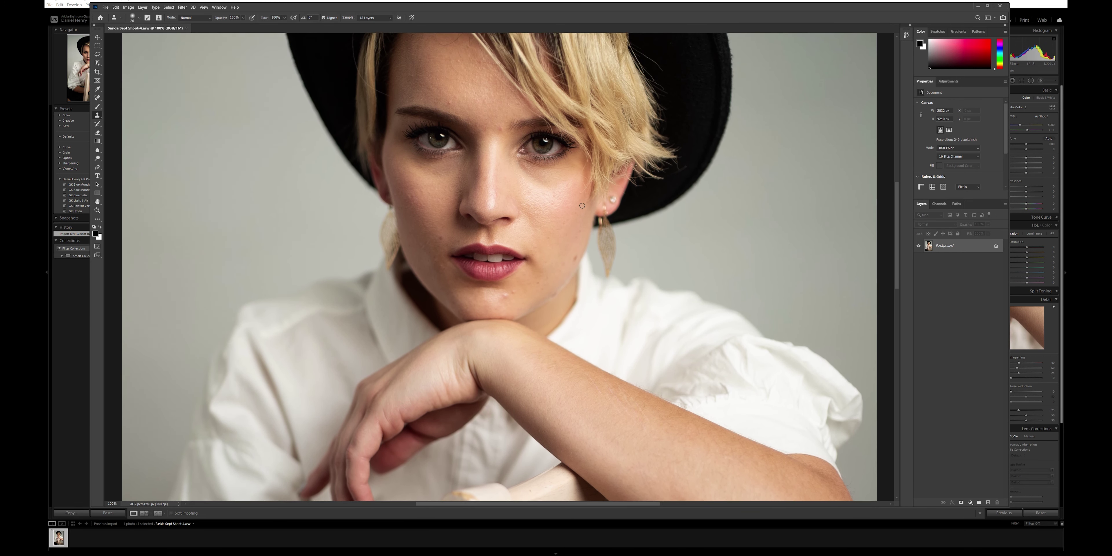
pyautogui.scroll(5, 582, 206)
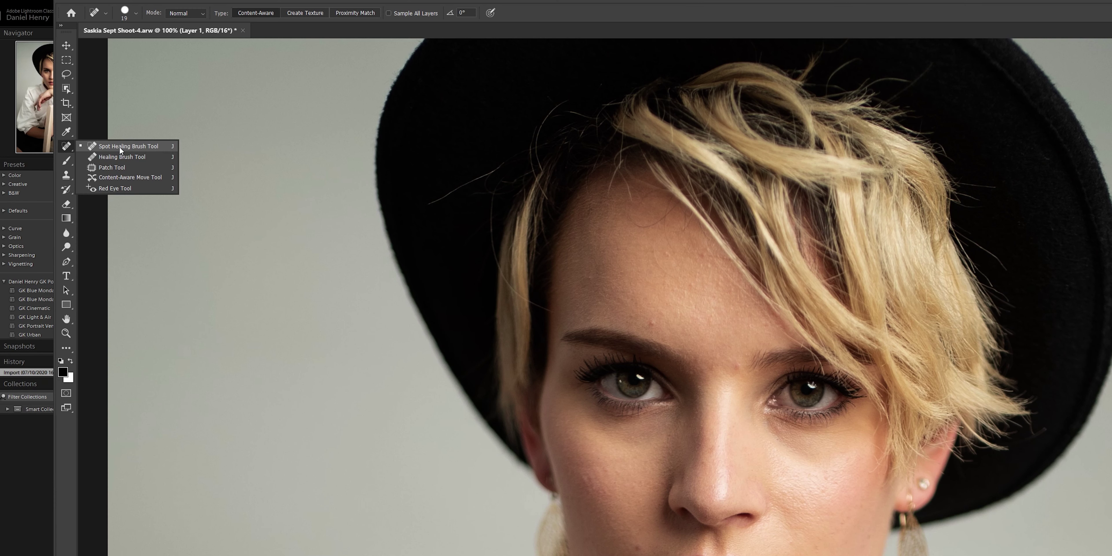
pyautogui.click(119, 147)
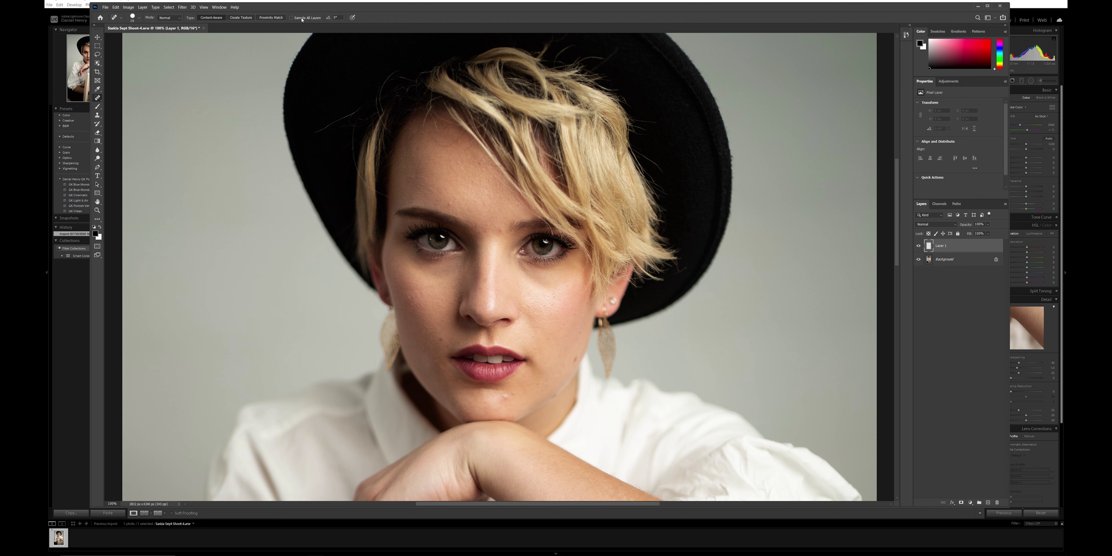
pyautogui.click(291, 18)
pyautogui.moveTo(437, 141)
pyautogui.mouseDown()
pyautogui.moveTo(463, 134)
pyautogui.moveTo(459, 175)
pyautogui.mouseUp()
pyautogui.moveTo(440, 135)
pyautogui.mouseDown()
pyautogui.moveTo(451, 125)
pyautogui.moveTo(431, 116)
pyautogui.mouseUp()
pyautogui.click(437, 126)
pyautogui.hotkey('ctrl', '+')
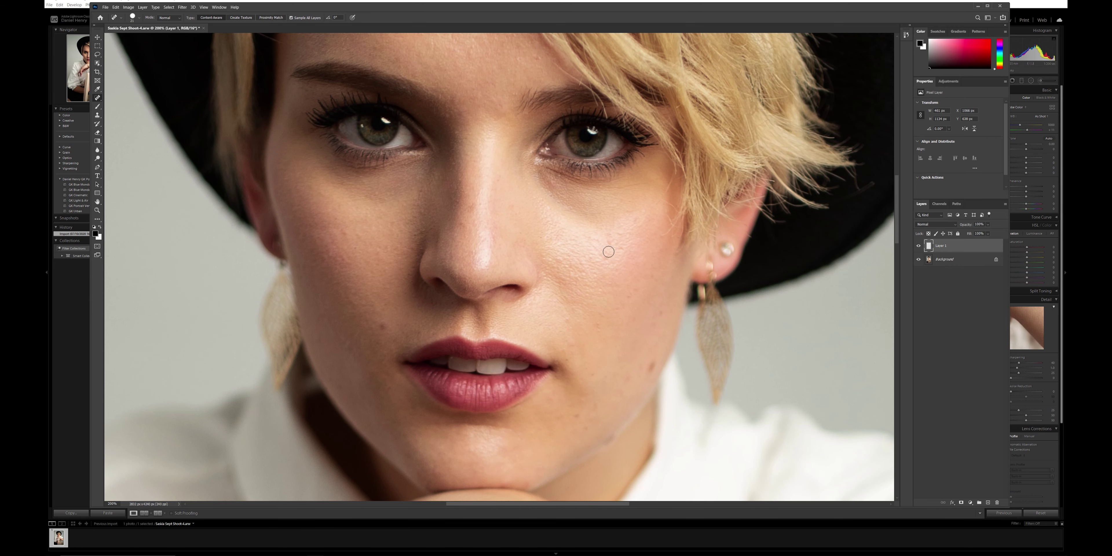
pyautogui.scroll(-3, 513, 402)
pyautogui.scroll(5, 606, 188)
pyautogui.scroll(-15, 494, 212)
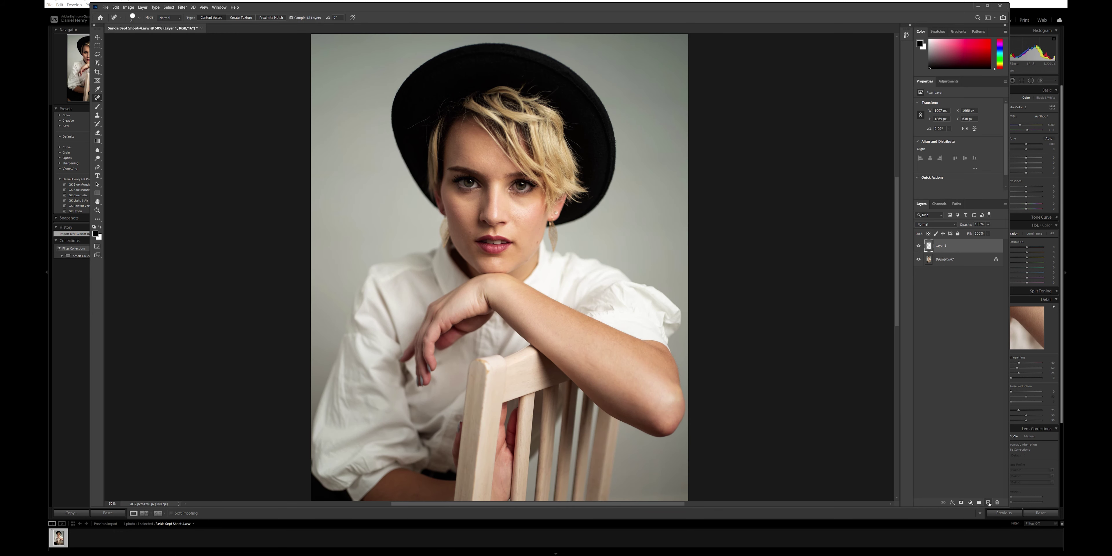
# Step: Add a second empty layer, rename Layer 1 to "Healing" and name the new layer "SKIN"
pyautogui.click(989, 503)
pyautogui.click(943, 260)
pyautogui.doubleClick(942, 261)
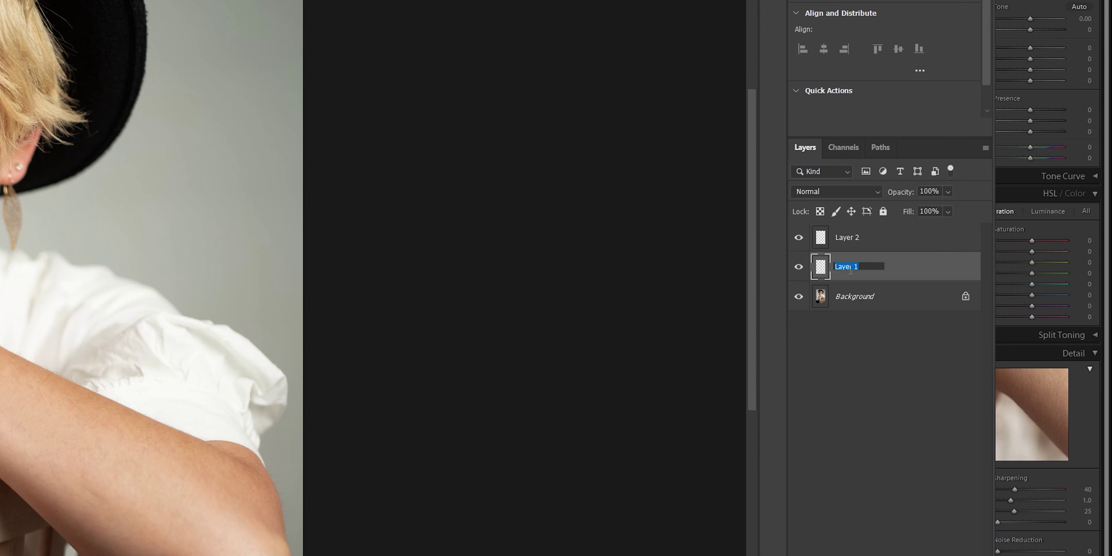
pyautogui.write('Healing')
pyautogui.click(881, 379)
pyautogui.doubleClick(847, 237)
pyautogui.write('SKIN')
pyautogui.press('Return')
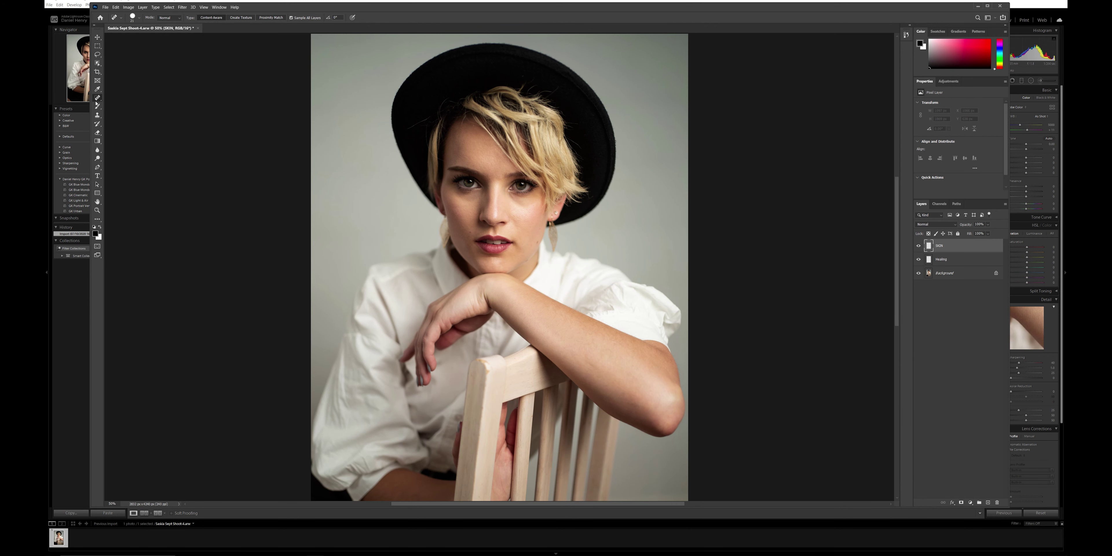
# Step: Set up the Brush tool with 39% flow and 100% smoothing
pyautogui.click(97, 106)
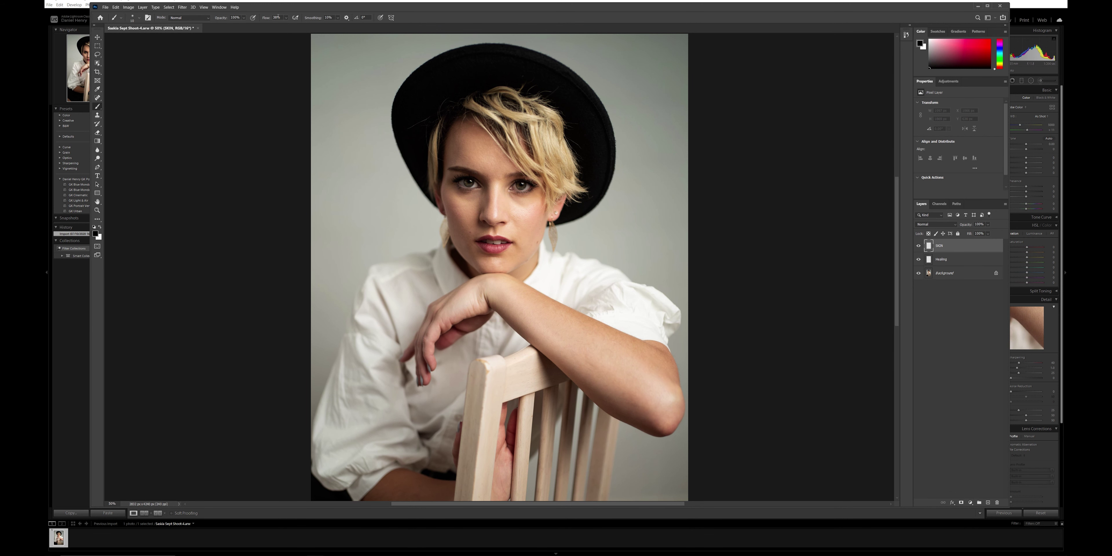
pyautogui.click(286, 17)
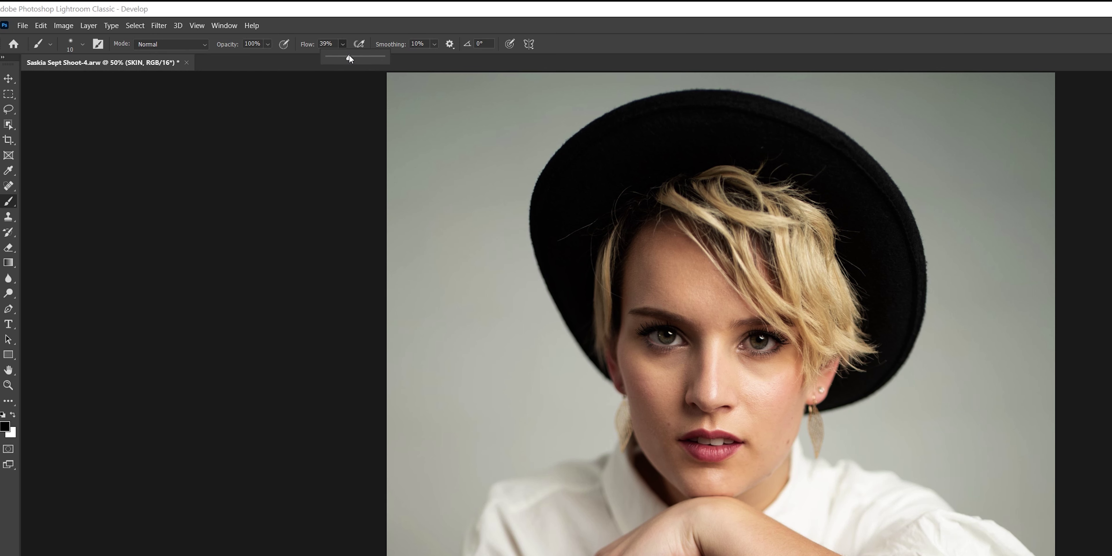
pyautogui.click(435, 45)
pyautogui.moveTo(435, 58); pyautogui.dragTo(518, 54)
# Step: Paint sampled skin tones over the middle of the forehead on the SKIN layer with a large soft brush
pyautogui.click(646, 307)
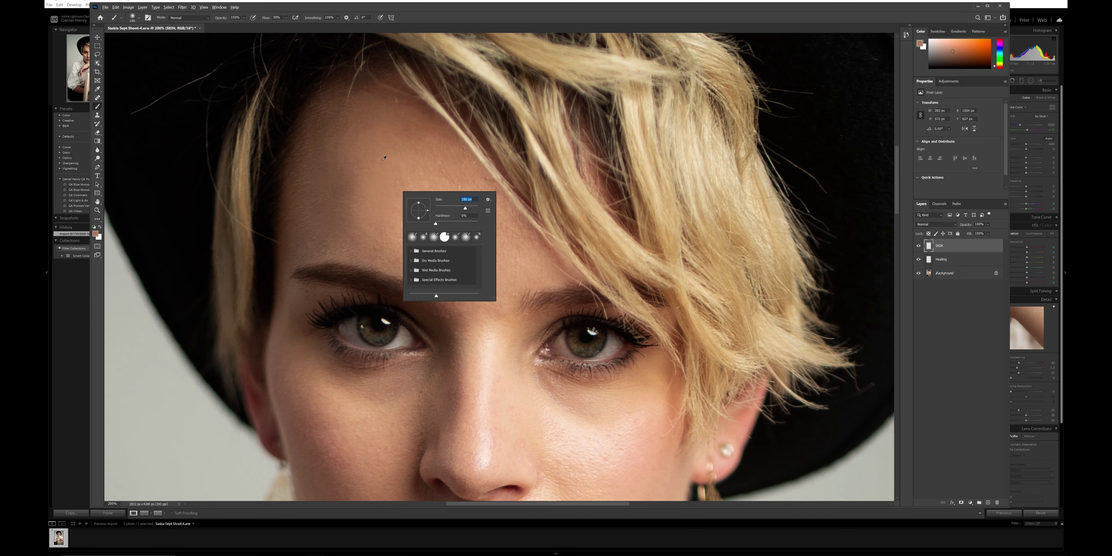
pyautogui.click(382, 159)
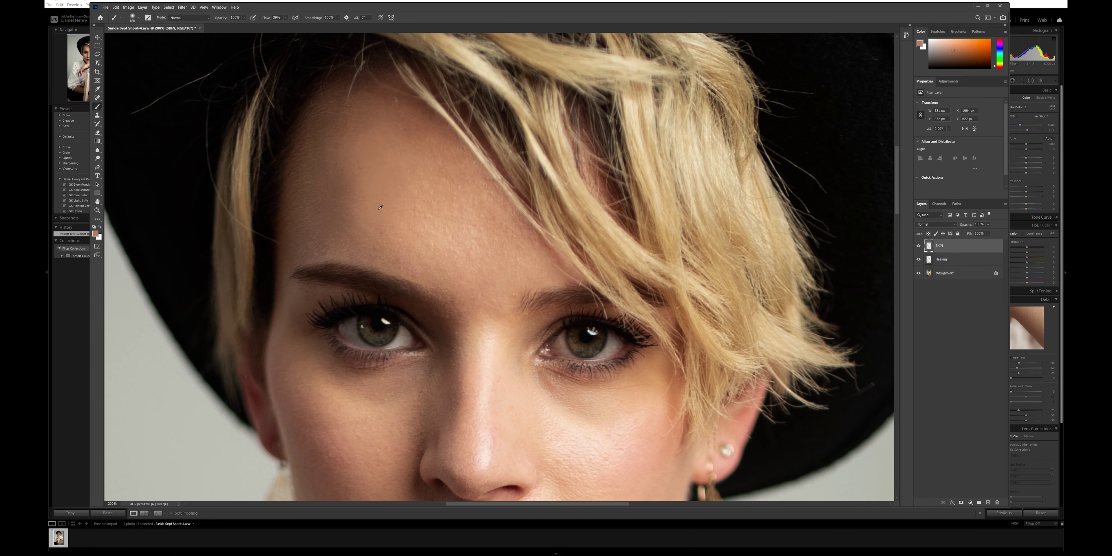
pyautogui.keyDown('alt'); pyautogui.click(426, 210); pyautogui.keyUp('alt')
pyautogui.click(427, 214)
pyautogui.keyDown('alt'); pyautogui.click(416, 173); pyautogui.keyUp('alt')
pyautogui.keyDown('alt'); pyautogui.click(421, 224); pyautogui.keyUp('alt')
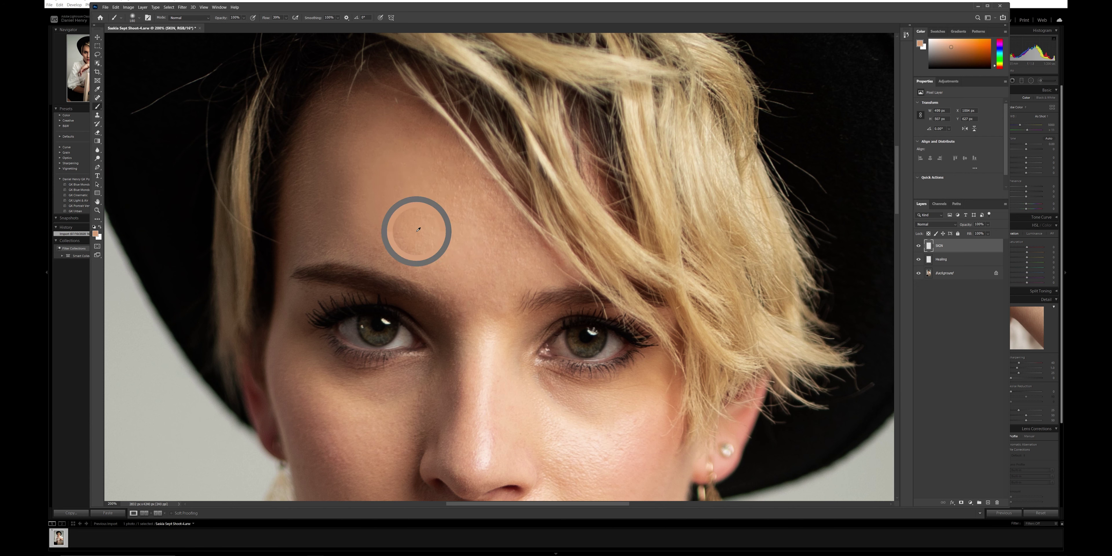
# Step: Reduce the brush size and blend the forehead near the hairline with freshly sampled skin tones
pyautogui.rightClick(457, 228)
pyautogui.moveTo(520, 242); pyautogui.dragTo(505, 245)
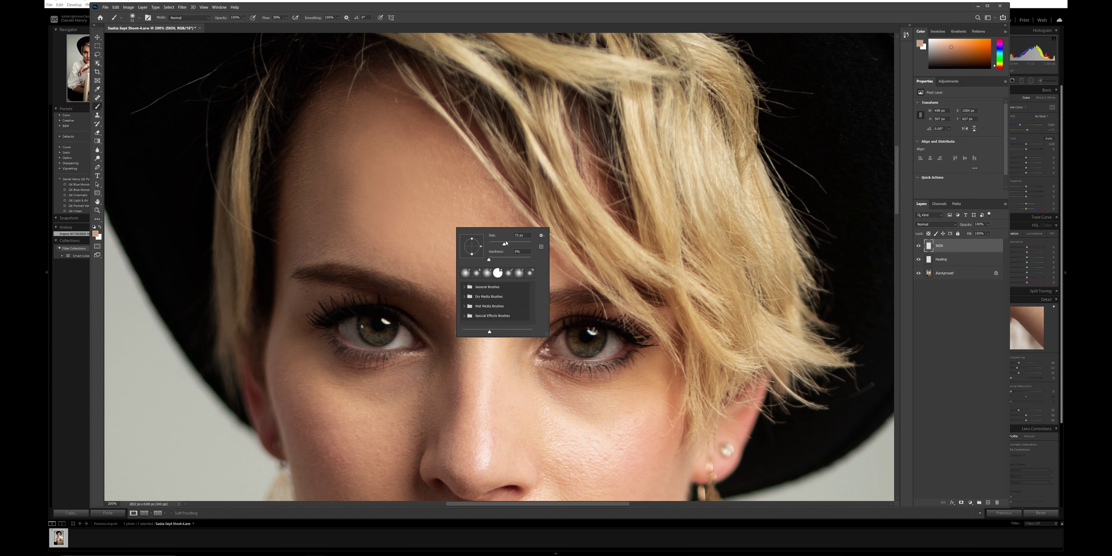
pyautogui.keyDown('alt'); pyautogui.click(471, 202); pyautogui.keyUp('alt')
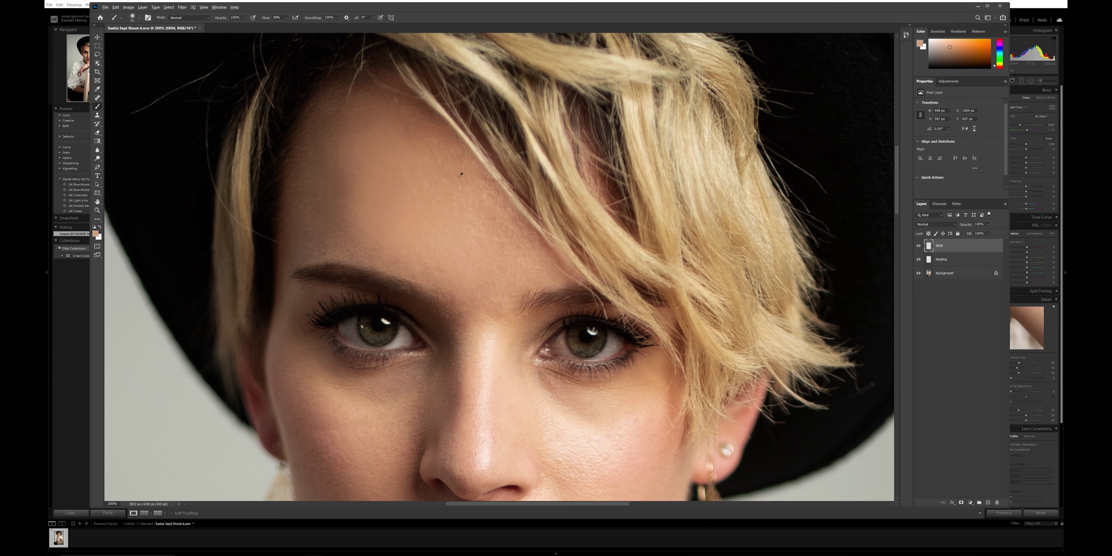
pyautogui.keyDown('alt'); pyautogui.click(447, 163); pyautogui.keyUp('alt')
pyautogui.keyDown('alt'); pyautogui.click(437, 173); pyautogui.keyUp('alt')
pyautogui.rightClick(394, 182)
pyautogui.moveTo(447, 197); pyautogui.dragTo(443, 198)
# Step: Smooth the skin between the eyebrows and down the bridge of the nose with sampled tones
pyautogui.keyDown('alt'); pyautogui.click(454, 283); pyautogui.keyUp('alt')
pyautogui.scroll(-1, 475, 293)
pyautogui.rightClick(474, 294)
pyautogui.keyDown('alt'); pyautogui.click(479, 234); pyautogui.keyUp('alt')
pyautogui.moveTo(527, 311)
pyautogui.mouseDown()
pyautogui.moveTo(471, 335)
pyautogui.moveTo(458, 423)
pyautogui.mouseUp()
pyautogui.keyDown('alt'); pyautogui.click(499, 352); pyautogui.keyUp('alt')
pyautogui.keyDown('alt'); pyautogui.click(484, 393); pyautogui.keyUp('alt')
pyautogui.keyDown('alt'); pyautogui.click(459, 294); pyautogui.keyUp('alt')
# Step: Resize the brush and smooth the skin under both eyes with sampled tones
pyautogui.rightClick(433, 341)
pyautogui.moveTo(481, 358); pyautogui.dragTo(490, 357)
pyautogui.moveTo(390, 351); pyautogui.dragTo(419, 352)
pyautogui.moveTo(359, 335); pyautogui.dragTo(333, 331)
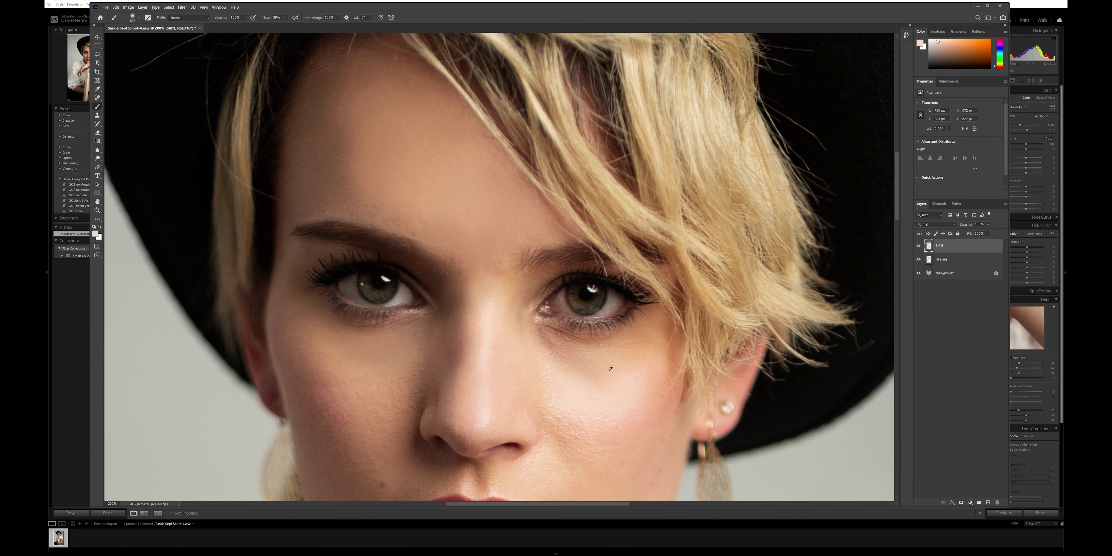
pyautogui.moveTo(555, 351); pyautogui.dragTo(568, 356)
pyautogui.keyDown('alt'); pyautogui.click(625, 358); pyautogui.keyUp('alt')
pyautogui.moveTo(607, 417); pyautogui.dragTo(583, 421)
# Step: Even out both cheeks by painting sampled skin tones over them
pyautogui.keyDown('alt'); pyautogui.click(299, 376); pyautogui.keyUp('alt')
pyautogui.moveTo(328, 384); pyautogui.dragTo(384, 416)
pyautogui.scroll(-3, 605, 346)
pyautogui.keyDown('alt'); pyautogui.click(618, 341); pyautogui.keyUp('alt')
pyautogui.moveTo(621, 305)
pyautogui.mouseDown()
pyautogui.moveTo(604, 328)
pyautogui.moveTo(581, 323)
pyautogui.mouseUp()
pyautogui.keyDown('alt'); pyautogui.click(565, 362); pyautogui.keyUp('alt')
# Step: Adjust the brush size and blend the skin on the nose and above the upper lip with sampled tones
pyautogui.scroll(-2, 561, 311)
pyautogui.rightClick(535, 305)
pyautogui.moveTo(479, 296); pyautogui.dragTo(464, 311)
pyautogui.keyDown('alt'); pyautogui.click(462, 272); pyautogui.keyUp('alt')
pyautogui.moveTo(456, 251); pyautogui.dragTo(444, 267)
pyautogui.moveTo(528, 275); pyautogui.dragTo(528, 283)
pyautogui.keyDown('alt'); pyautogui.click(593, 172); pyautogui.keyUp('alt')
pyautogui.moveTo(572, 167); pyautogui.dragTo(557, 162)
pyautogui.keyDown('alt'); pyautogui.click(434, 235); pyautogui.keyUp('alt')
# Step: Smooth the chin and the skin around the mouth with a resized brush and sampled tones
pyautogui.scroll(-2, 562, 311)
pyautogui.rightClick(577, 327)
pyautogui.moveTo(623, 344); pyautogui.dragTo(628, 344)
pyautogui.moveTo(491, 375); pyautogui.dragTo(444, 399)
pyautogui.keyDown('alt'); pyautogui.click(452, 207); pyautogui.keyUp('alt')
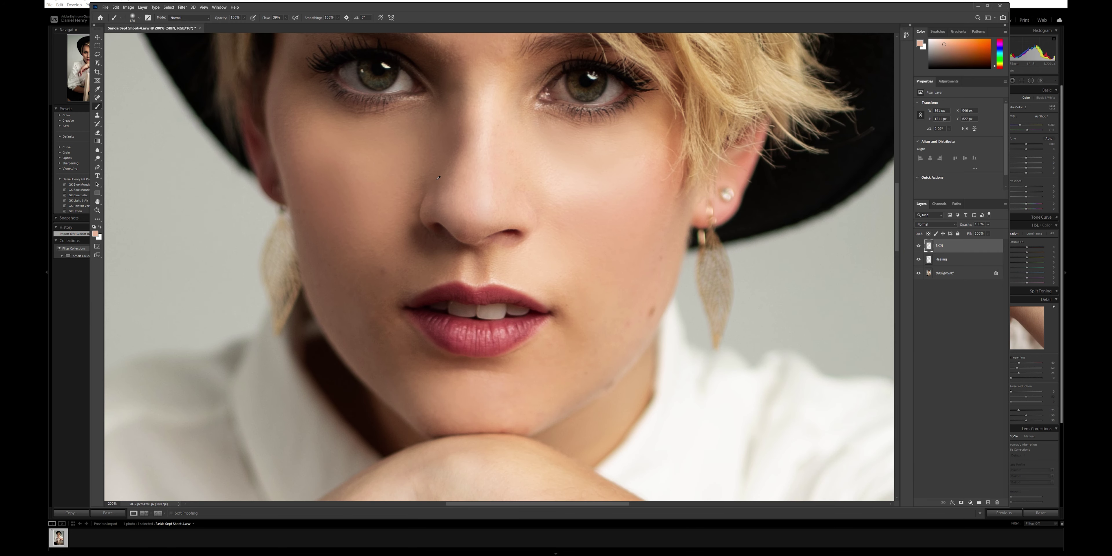
pyautogui.scroll(5, 479, 172)
pyautogui.scroll(-2, 518, 195)
pyautogui.keyDown('alt'); pyautogui.click(572, 247); pyautogui.keyUp('alt')
pyautogui.scroll(-1, 573, 247)
pyautogui.scroll(-6, 604, 302)
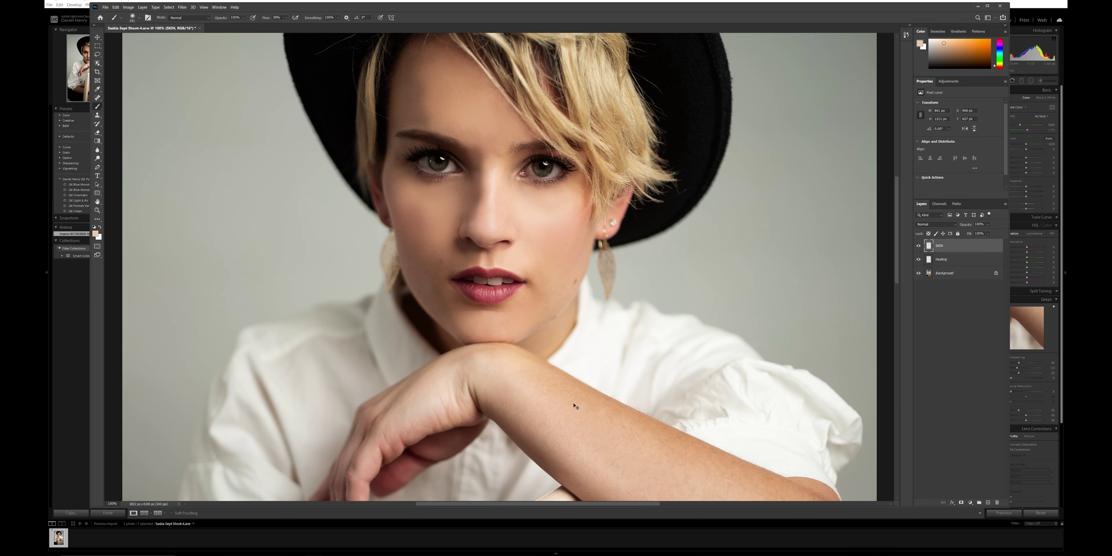
# Step: Paint sampled skin tones along the forearm and elbow, and compare the portrait with and without the SKIN layer
pyautogui.keyDown('alt'); pyautogui.click(636, 369); pyautogui.keyUp('alt')
pyautogui.scroll(-5, 665, 372)
pyautogui.keyDown('alt'); pyautogui.click(670, 283); pyautogui.keyUp('alt')
pyautogui.keyDown('alt'); pyautogui.click(708, 417); pyautogui.keyUp('alt')
pyautogui.rightClick(740, 409)
pyautogui.moveTo(678, 380); pyautogui.dragTo(795, 426)
pyautogui.moveTo(673, 399); pyautogui.dragTo(717, 426)
pyautogui.keyDown('alt'); pyautogui.click(742, 440); pyautogui.keyUp('alt')
pyautogui.scroll(3, 462, 306)
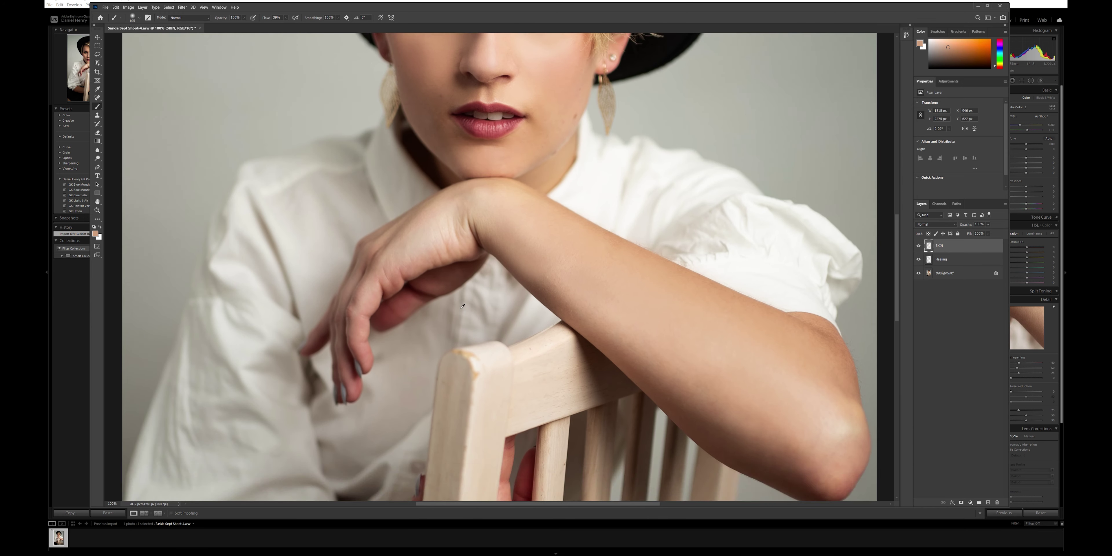
pyautogui.scroll(-1, 471, 317)
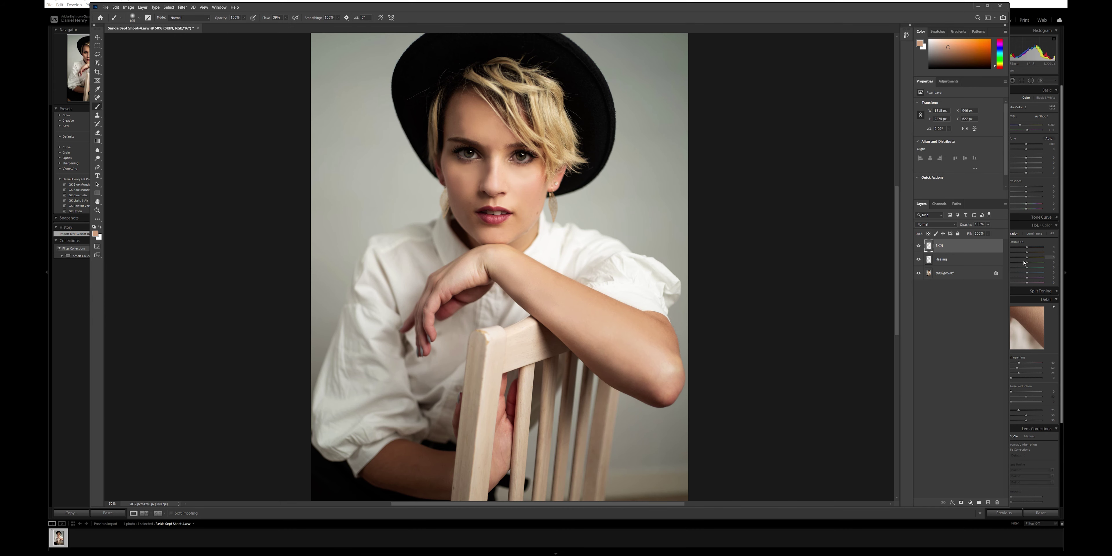
pyautogui.click(917, 246)
pyautogui.click(917, 246)
pyautogui.click(918, 247)
pyautogui.click(918, 247)
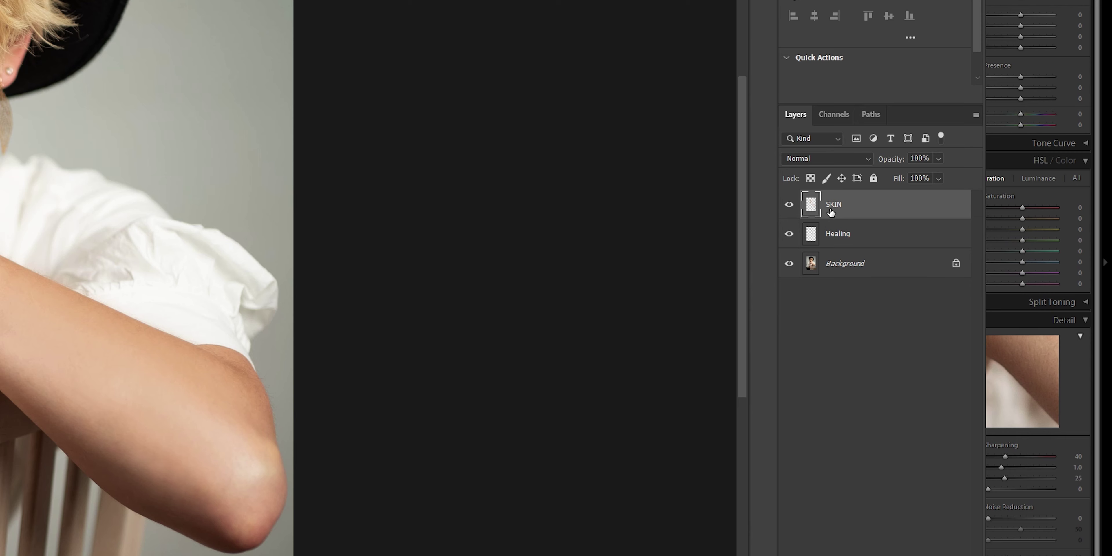
# Step: Split the Underlying Layer Blend If sliders in the SKIN layer's blending options, and compare the portrait with the layer hidden and shown
pyautogui.rightClick(937, 246)
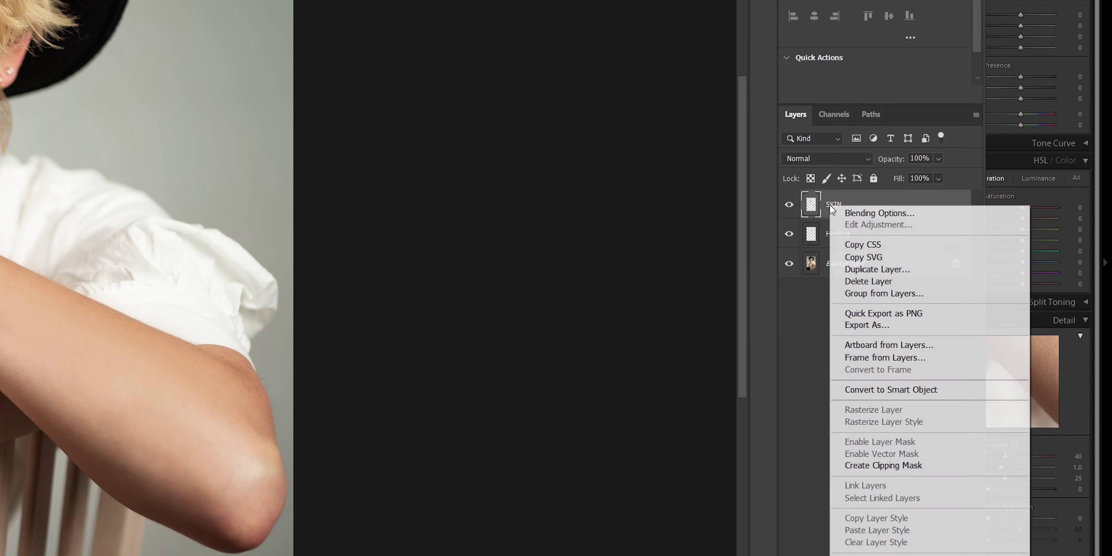
pyautogui.click(855, 211)
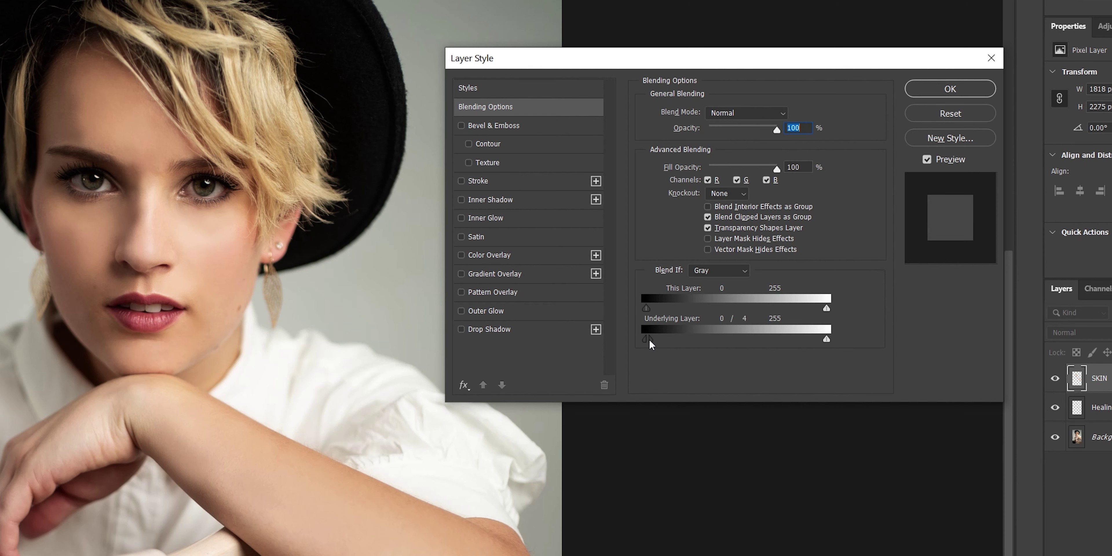
pyautogui.moveTo(519, 252); pyautogui.dragTo(567, 254)
pyautogui.moveTo(782, 344)
pyautogui.mouseDown()
pyautogui.moveTo(718, 343)
pyautogui.moveTo(805, 348)
pyautogui.moveTo(672, 353)
pyautogui.moveTo(793, 346)
pyautogui.moveTo(736, 349)
pyautogui.moveTo(766, 347)
pyautogui.mouseUp()
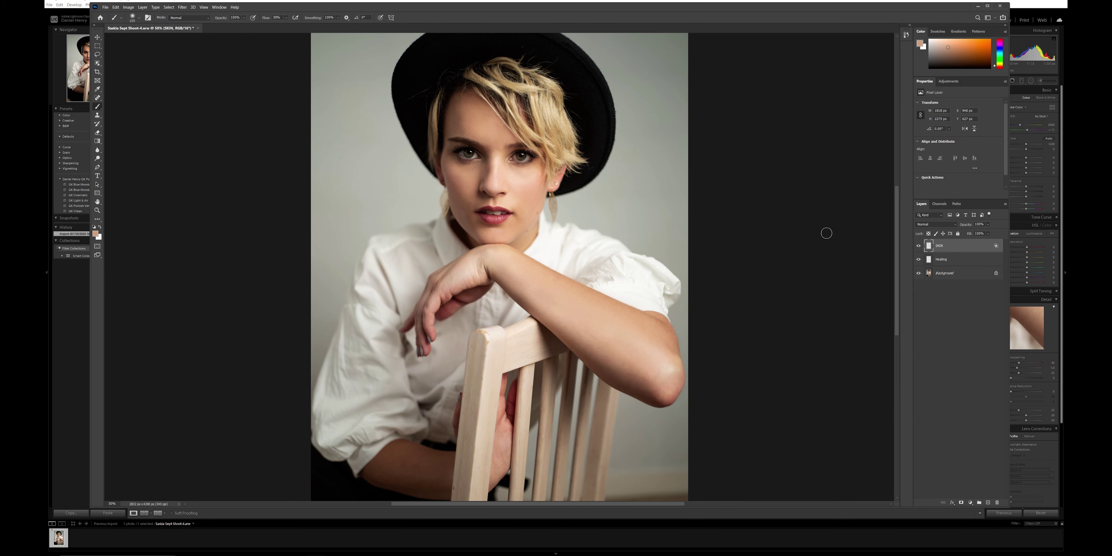
pyautogui.click(919, 246)
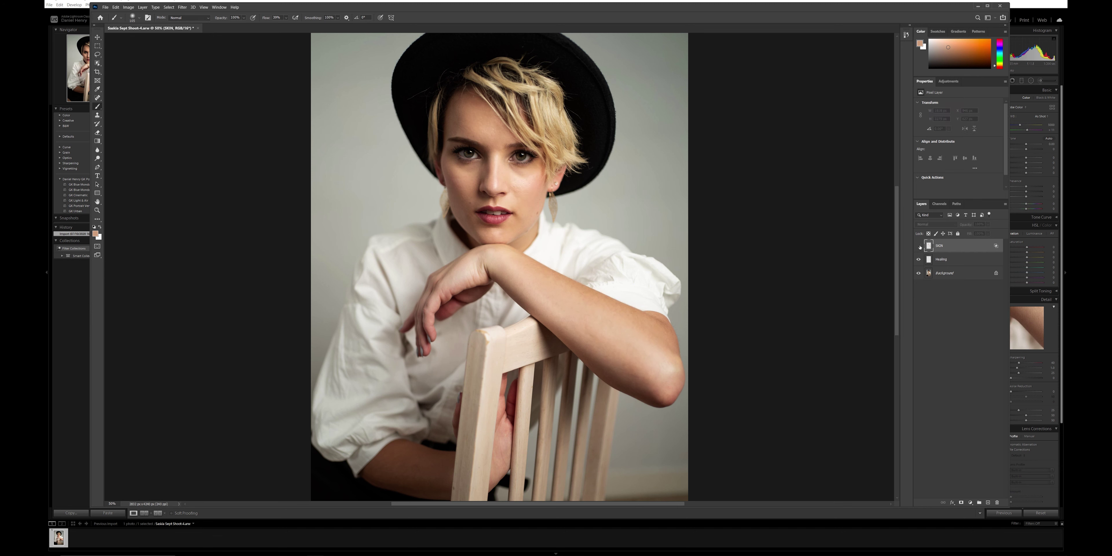
pyautogui.click(919, 245)
pyautogui.click(919, 245)
pyautogui.click(919, 245)
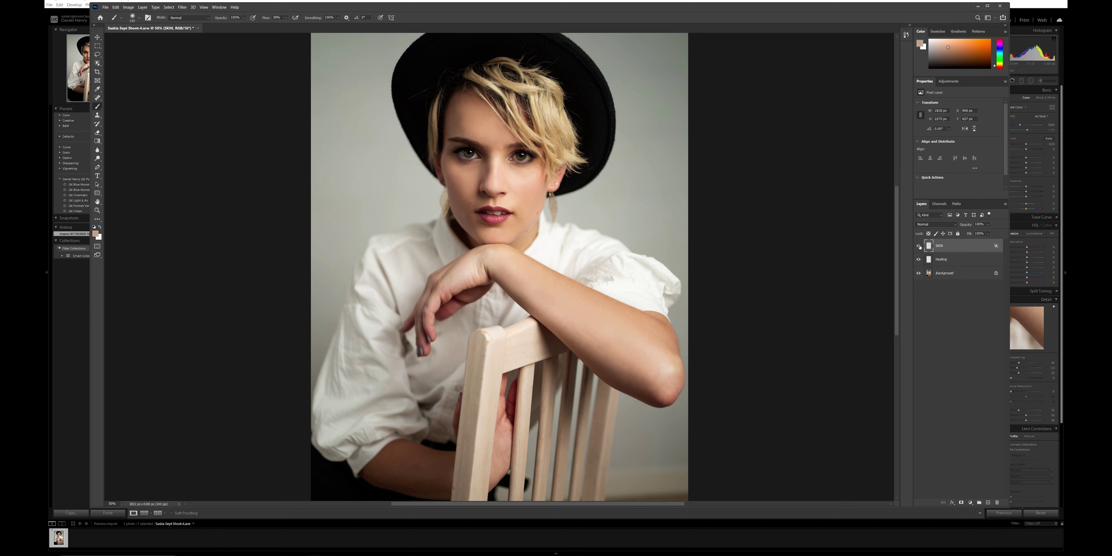
# Step: Lower the SKIN layer's opacity to 75% and compare the portrait before and after the retouching
pyautogui.click(988, 225)
pyautogui.moveTo(990, 233); pyautogui.dragTo(988, 233)
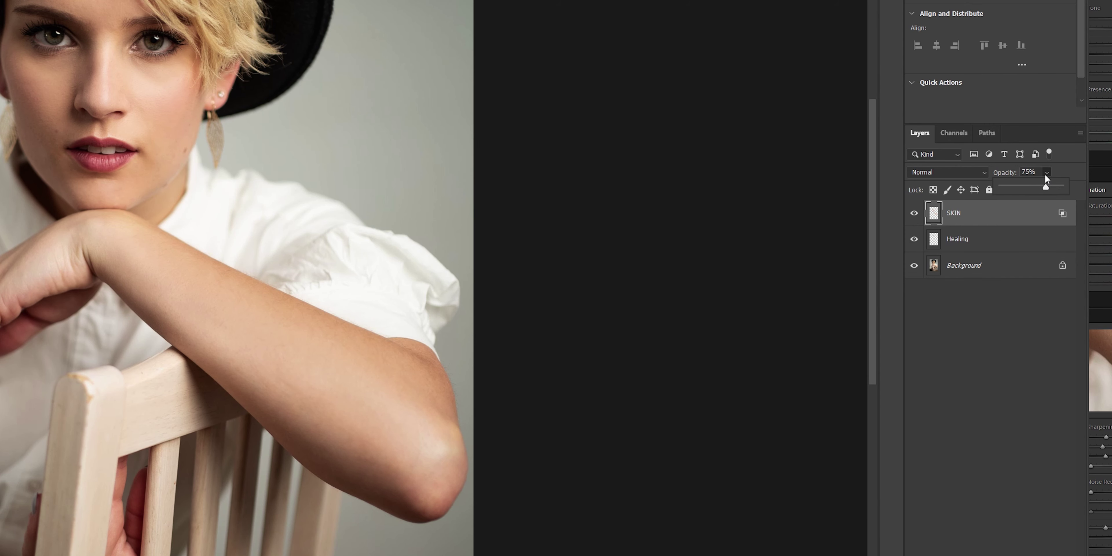
pyautogui.click(915, 217)
pyautogui.click(915, 216)
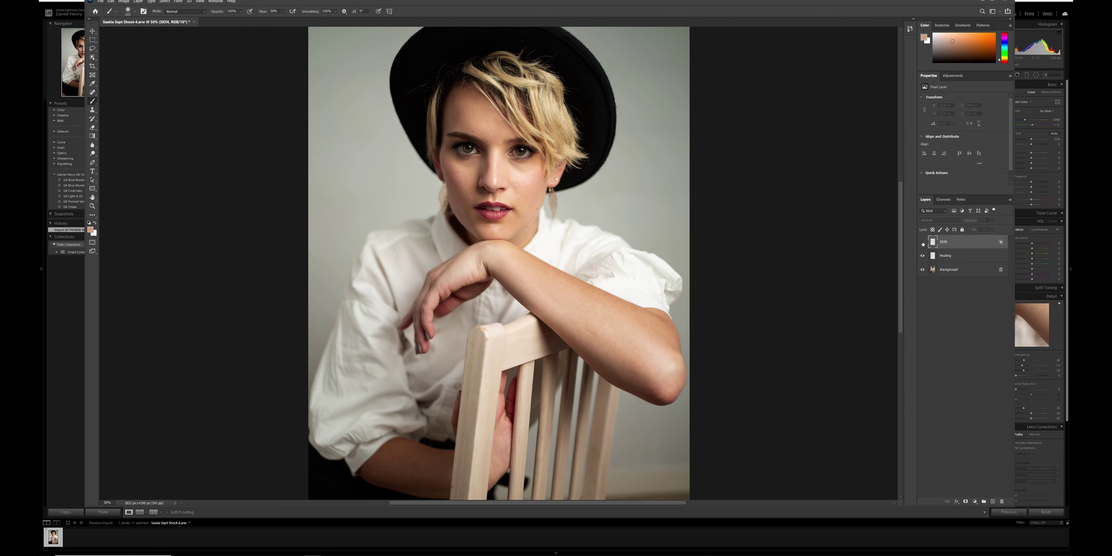
pyautogui.click(923, 243)
pyautogui.click(923, 243)
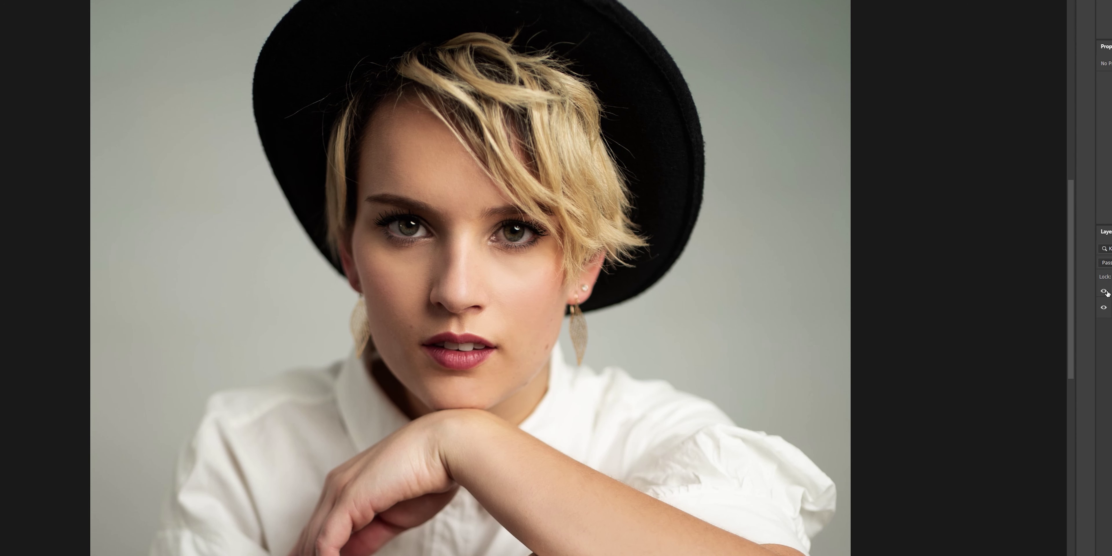
pyautogui.click(1107, 293)
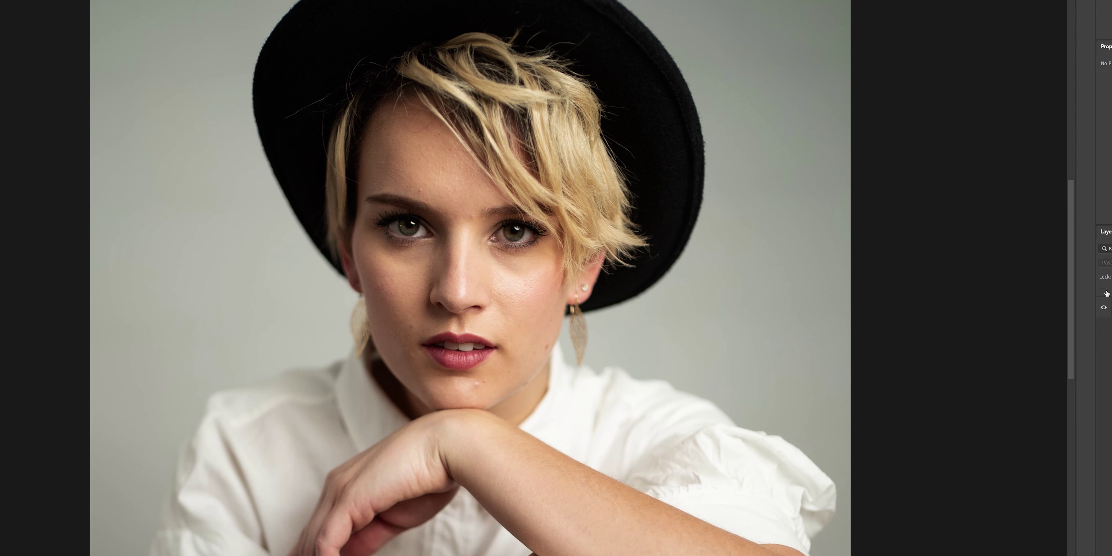
pyautogui.click(1106, 293)
pyautogui.click(1107, 293)
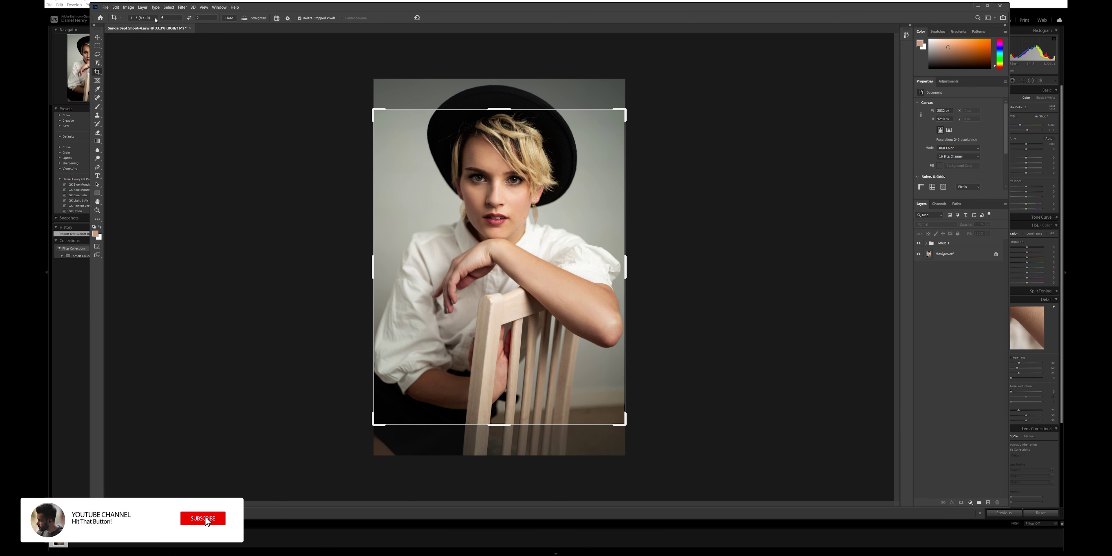
# Step: Crop the portrait to the 4:5 (8:10) ratio, extending the canvas beyond the photo's right edge
pyautogui.click(155, 20)
pyautogui.click(154, 49)
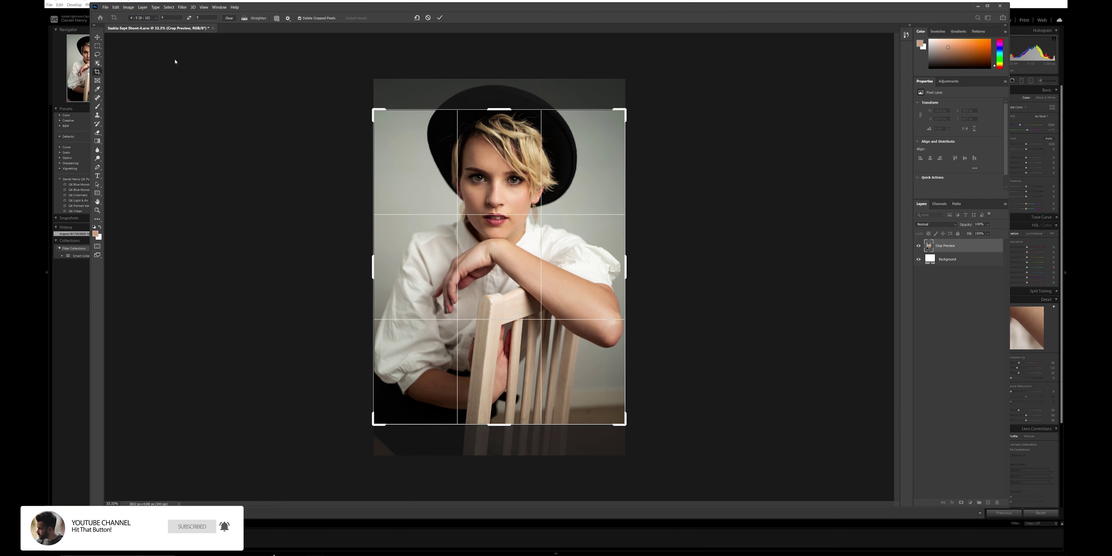
pyautogui.moveTo(374, 111); pyautogui.dragTo(348, 79)
pyautogui.moveTo(509, 260); pyautogui.dragTo(505, 254)
pyautogui.press('Return')
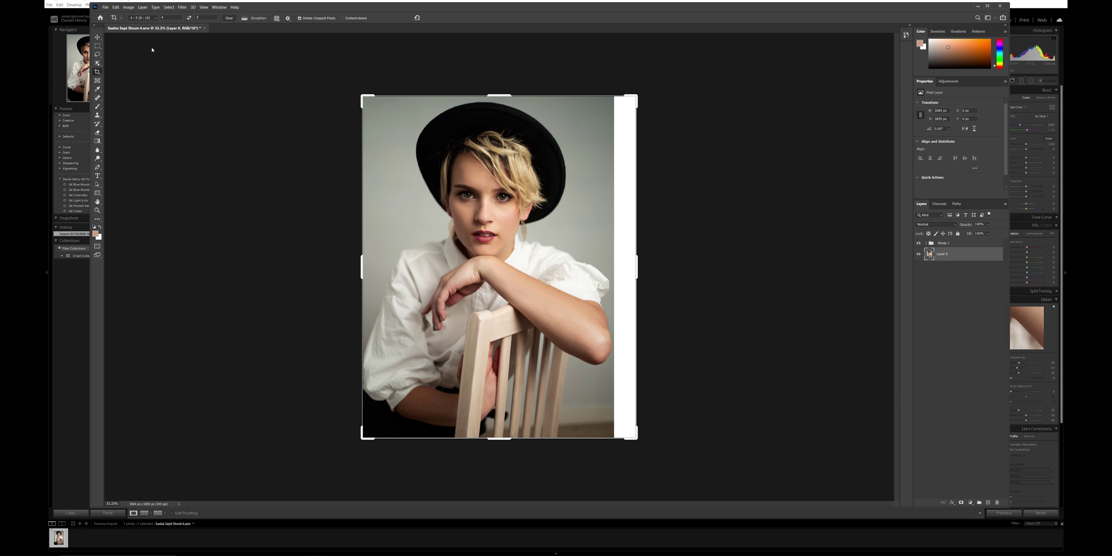
# Step: Put the blank strip beside the photo on its own top layer and fill it using Content-Aware Fill, excluding the hat edge from sampling
pyautogui.click(95, 37)
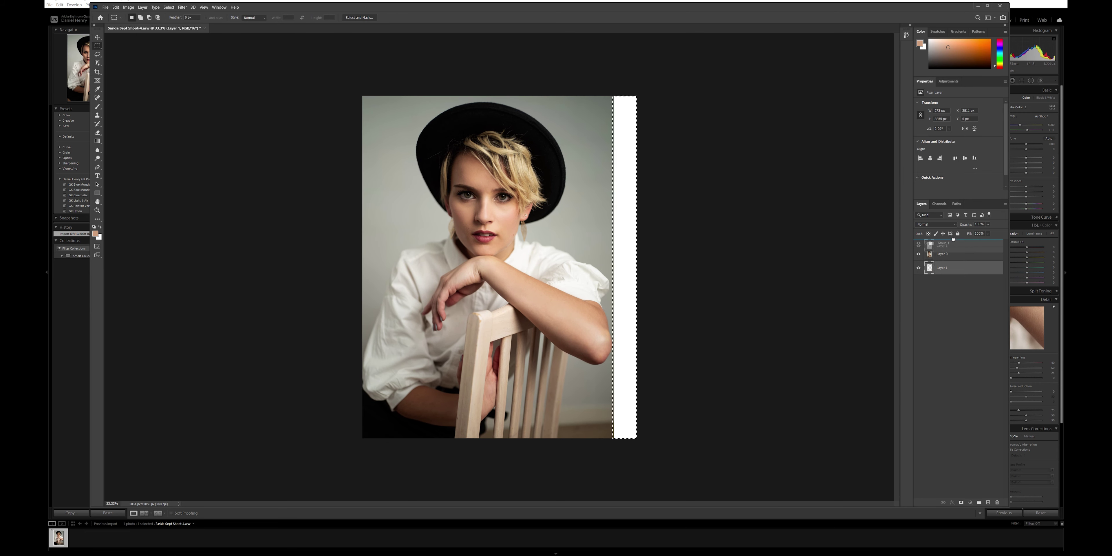
pyautogui.click(950, 244)
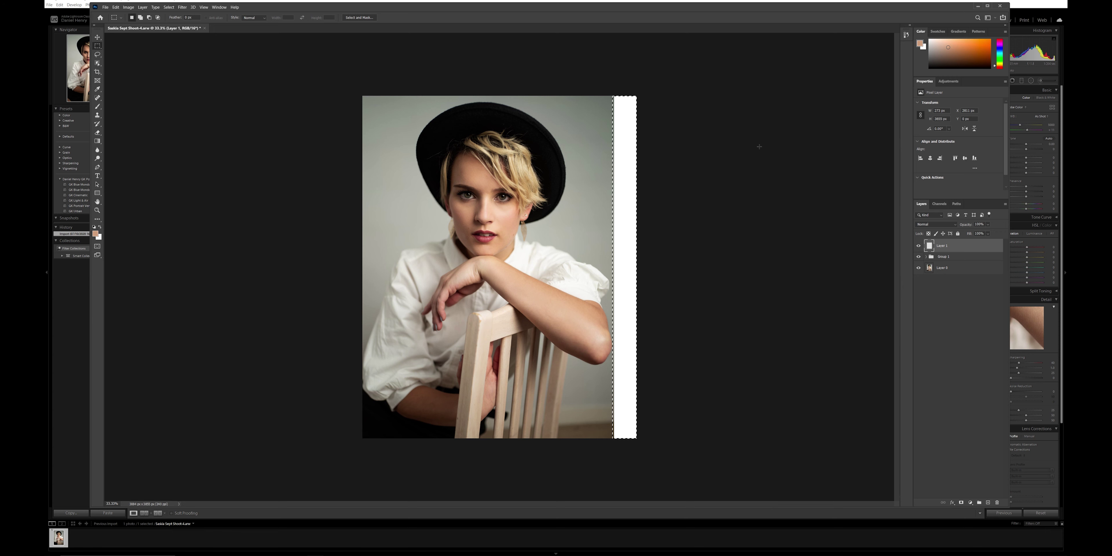
pyautogui.click(115, 7)
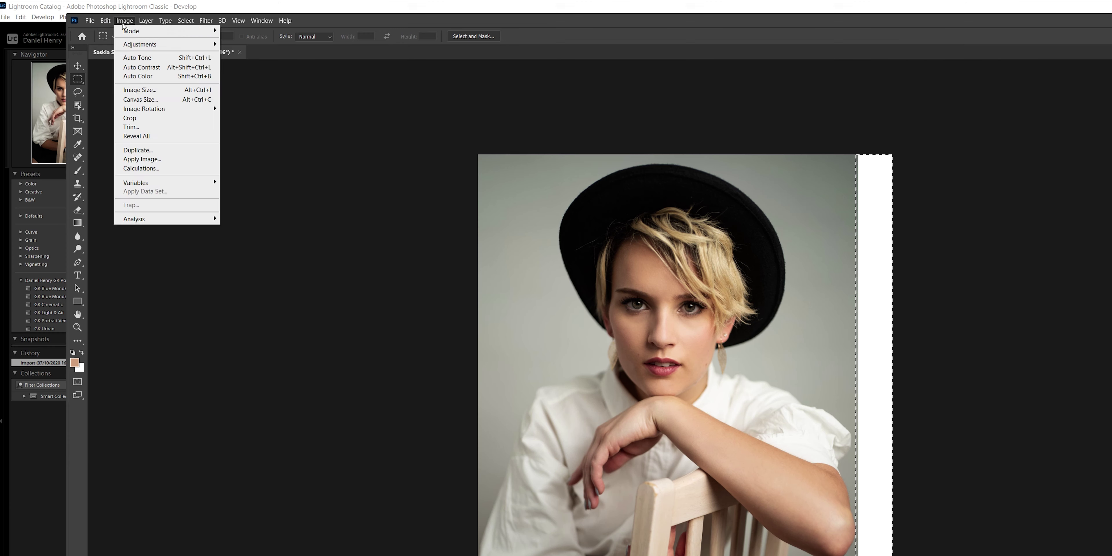
pyautogui.click(145, 187)
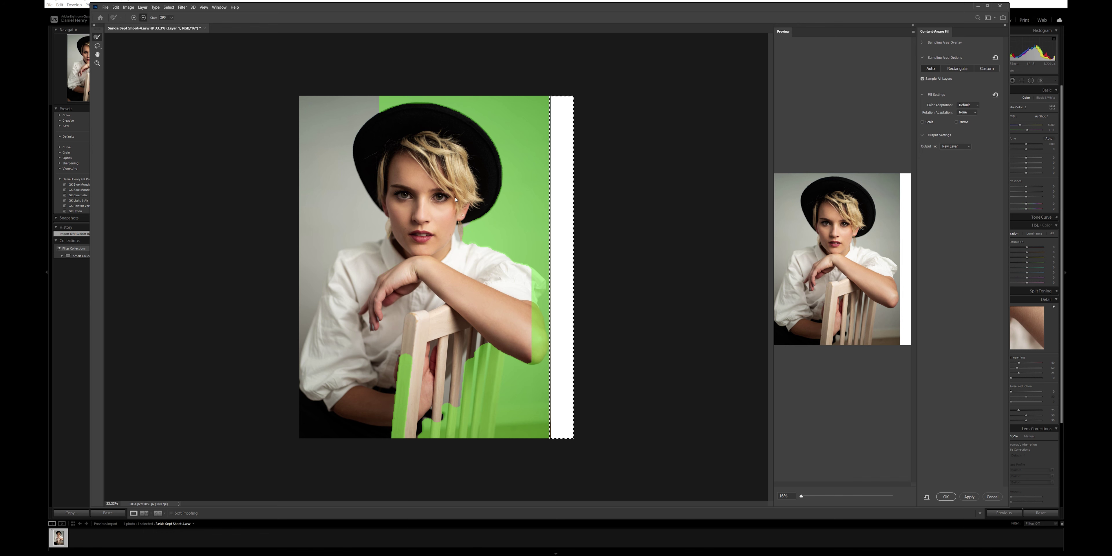
pyautogui.moveTo(501, 194)
pyautogui.mouseDown()
pyautogui.moveTo(501, 159)
pyautogui.moveTo(477, 123)
pyautogui.moveTo(438, 104)
pyautogui.moveTo(381, 105)
pyautogui.mouseUp()
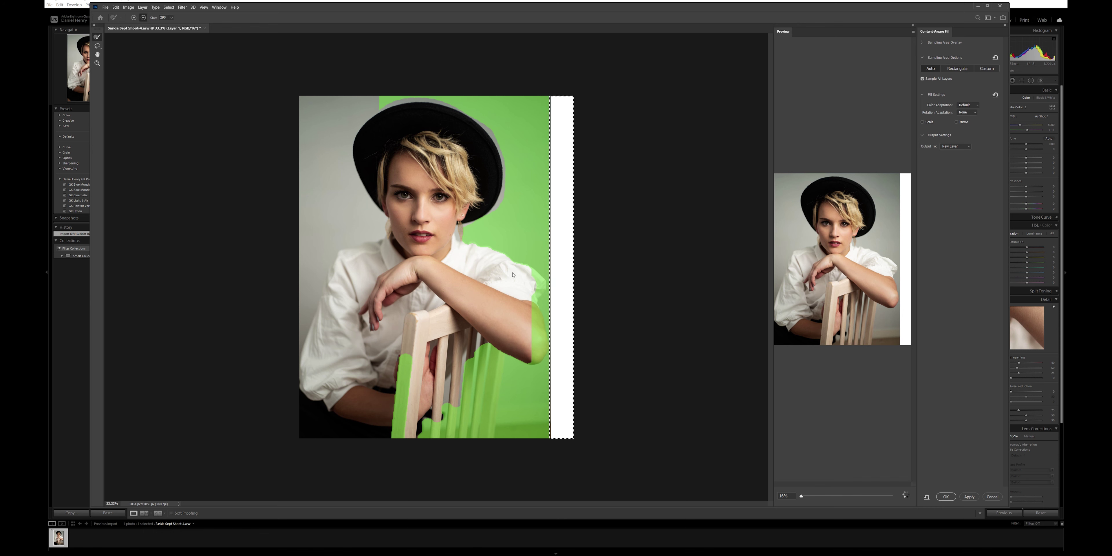
pyautogui.click(971, 497)
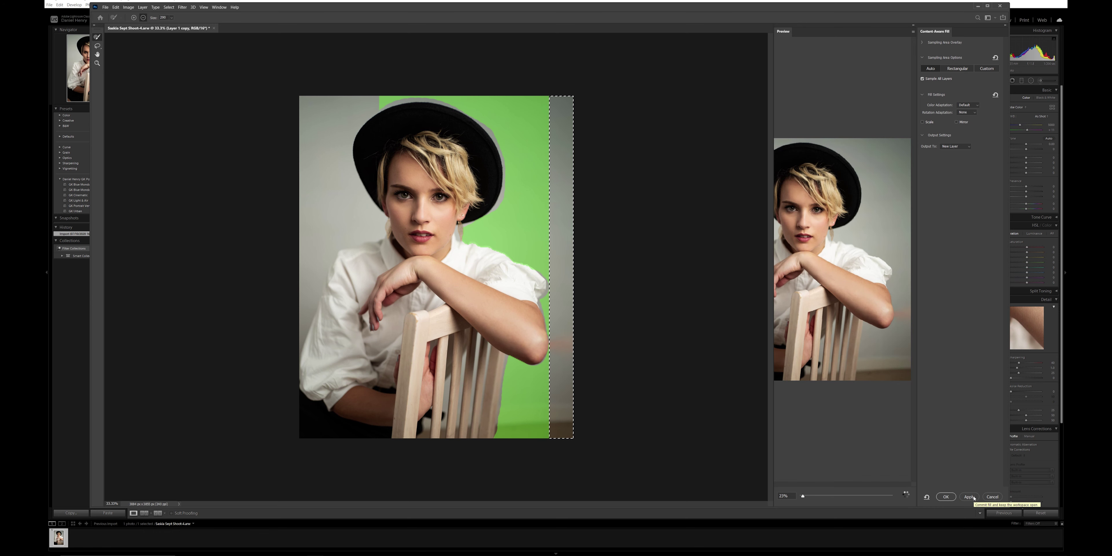
pyautogui.click(946, 497)
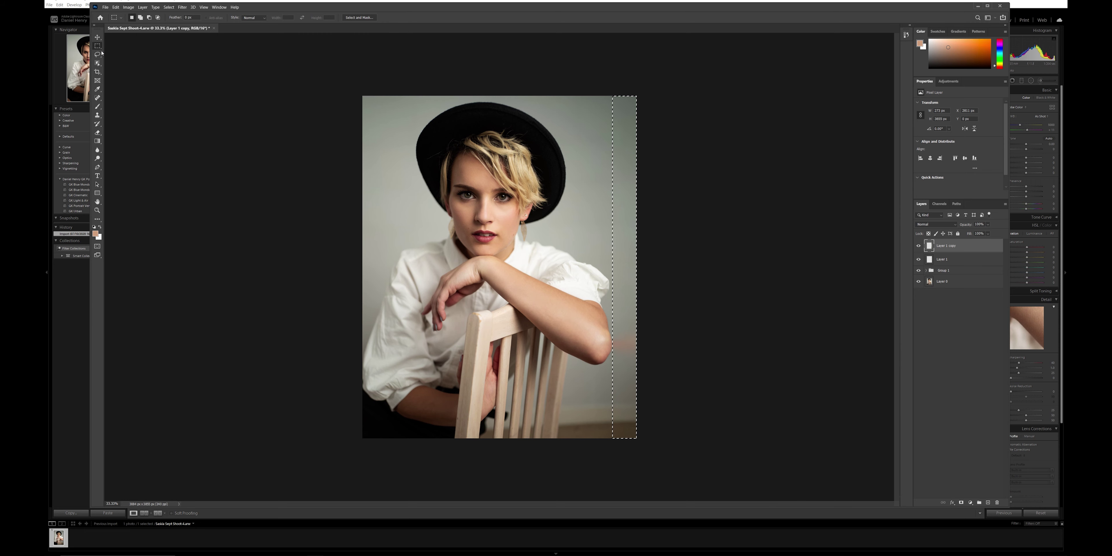
# Step: Clone clean backdrop over the reddish patch beside the elbow on a layer named Repair
pyautogui.click(98, 38)
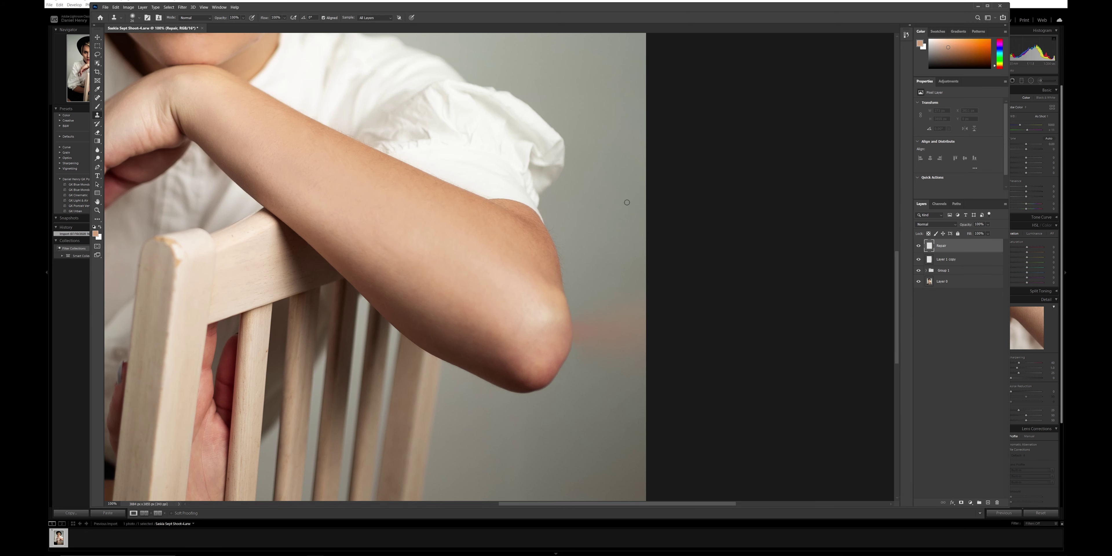
pyautogui.rightClick(611, 195)
pyautogui.click(662, 211)
pyautogui.click(617, 311)
pyautogui.keyDown('alt'); pyautogui.click(593, 285); pyautogui.keyUp('alt')
pyautogui.click(615, 345)
pyautogui.click(243, 18)
pyautogui.click(233, 25)
pyautogui.click(629, 354)
pyautogui.click(613, 324)
# Step: Even out the filled backdrop beside the arm by brushing sampled gray tones onto the Repair layer
pyautogui.press('l')
pyautogui.moveTo(566, 285)
pyautogui.mouseDown()
pyautogui.moveTo(644, 406)
pyautogui.moveTo(563, 310)
pyautogui.mouseUp()
pyautogui.hotkey('ctrl', 'd')
pyautogui.press('b')
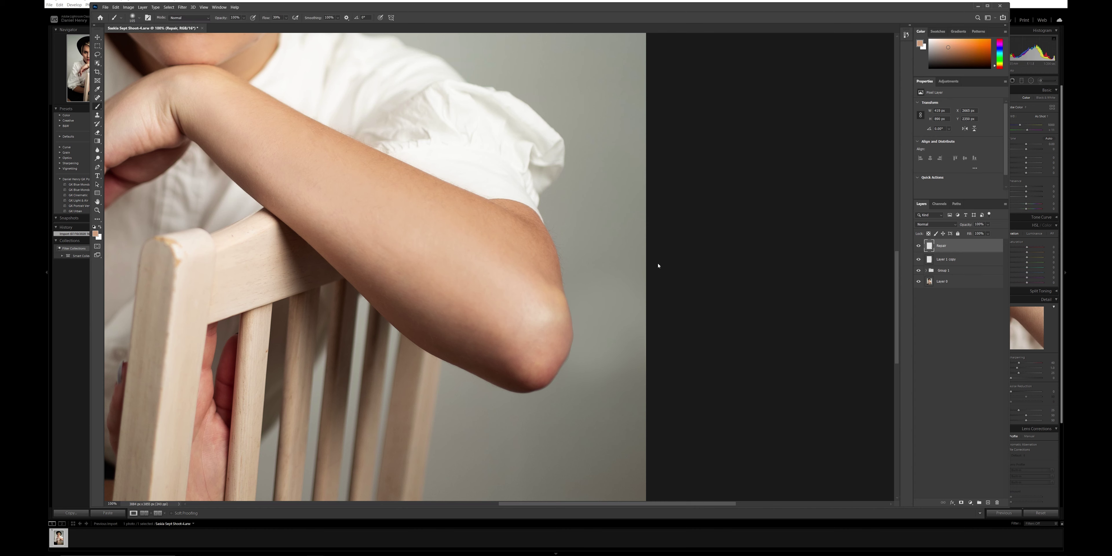
pyautogui.keyDown('alt'); pyautogui.click(604, 216); pyautogui.keyUp('alt')
pyautogui.scroll(-2, 627, 320)
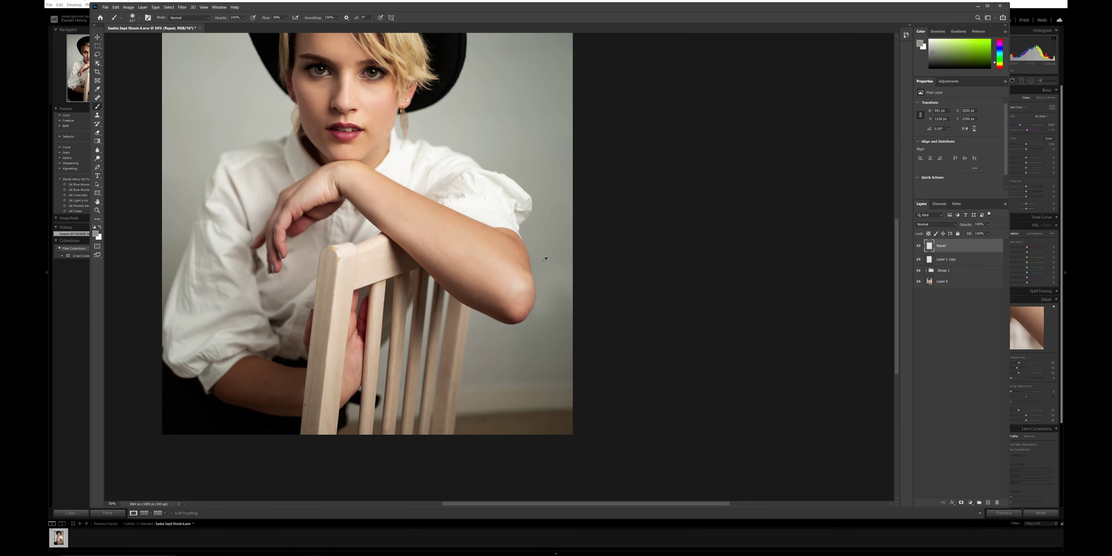
pyautogui.rightClick(575, 181)
pyautogui.press('Escape')
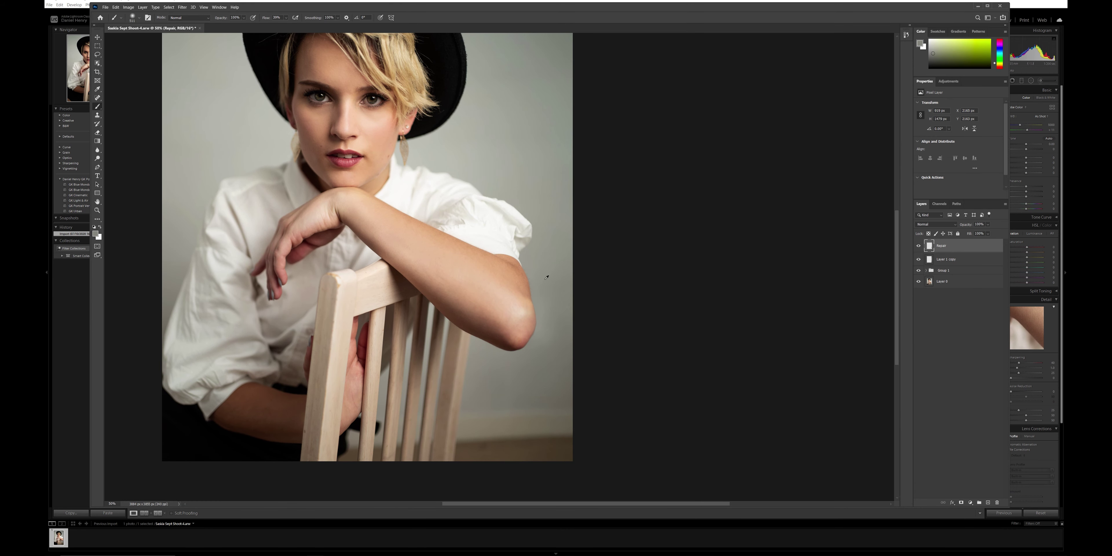
# Step: Crop the portrait slightly tighter at the 4:5 ratio, trimming the right and bottom edges, and save the document
pyautogui.press('c')
pyautogui.hotkey('ctrl', '-')
pyautogui.moveTo(567, 261); pyautogui.dragTo(567, 270)
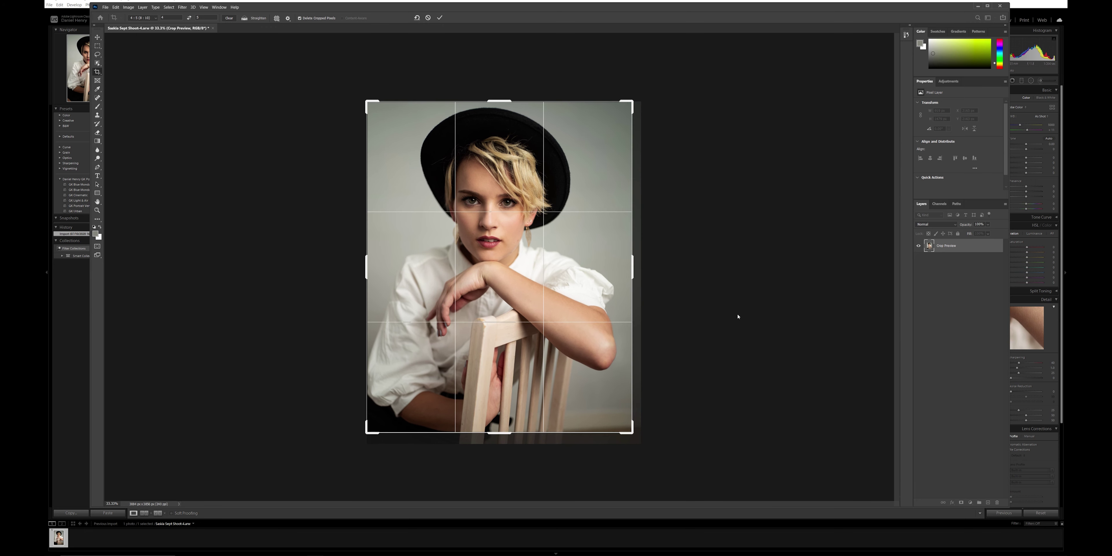
pyautogui.press('Return')
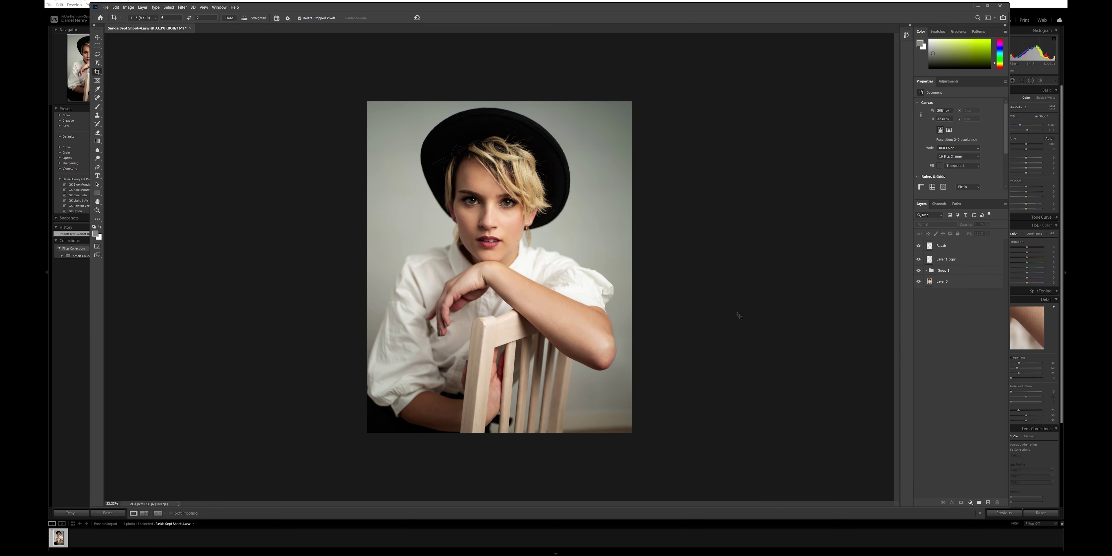
pyautogui.click(105, 7)
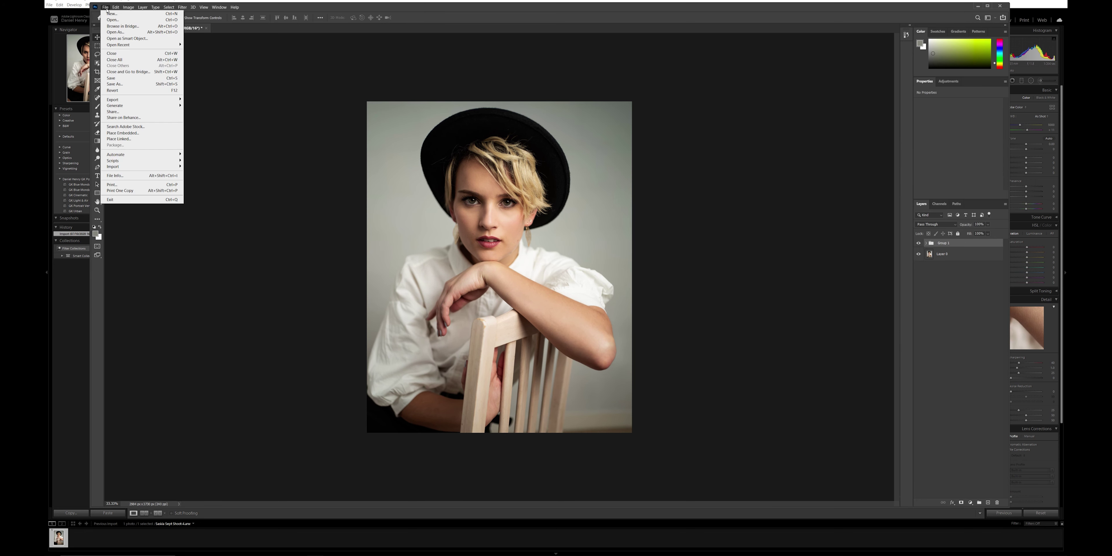
pyautogui.click(113, 79)
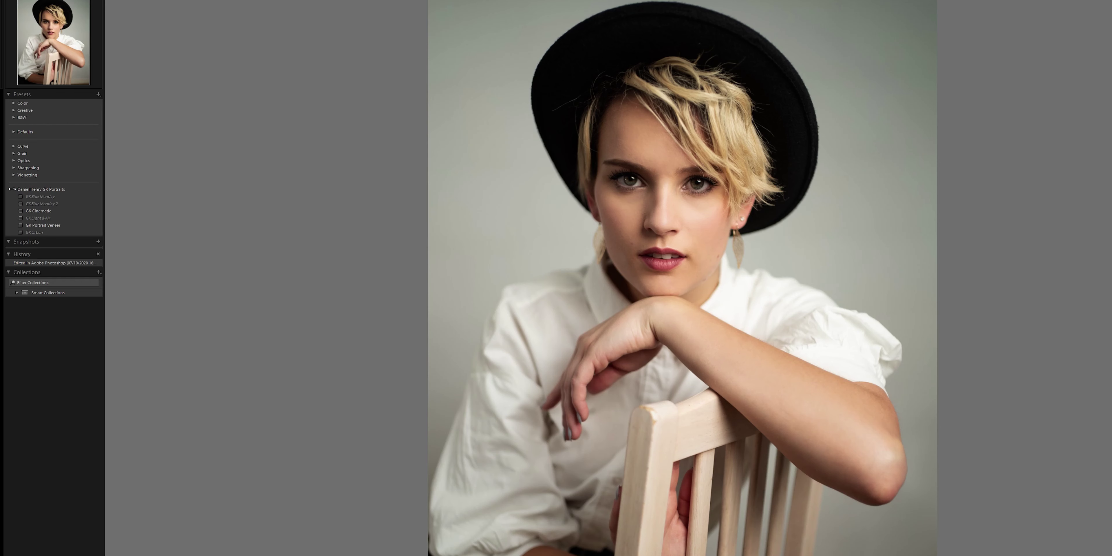
# Step: Apply the GK Portrait Veneer preset to the retouched portrait in Lightroom and raise its exposure slightly
pyautogui.click(59, 179)
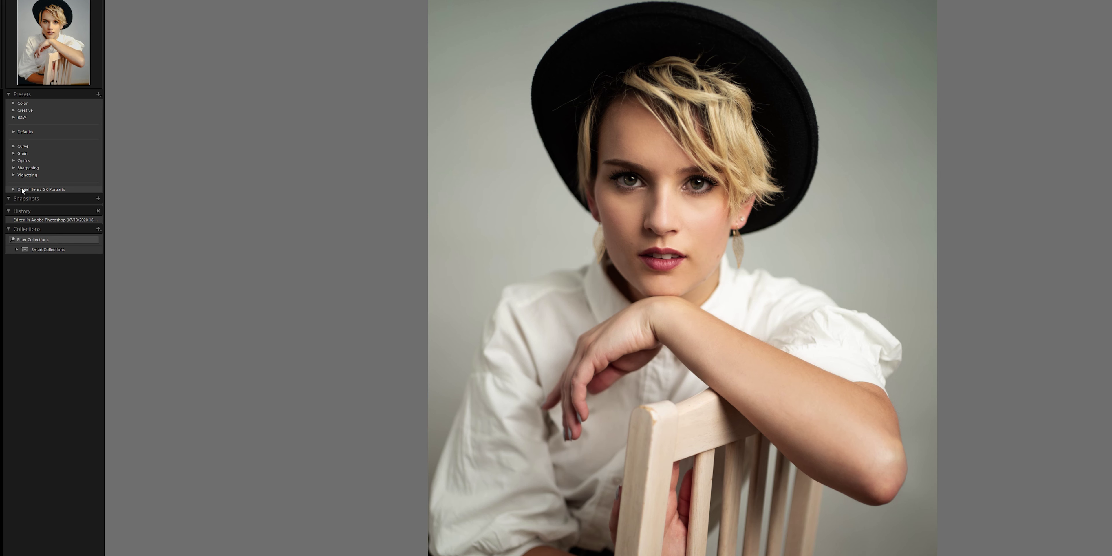
pyautogui.click(14, 190)
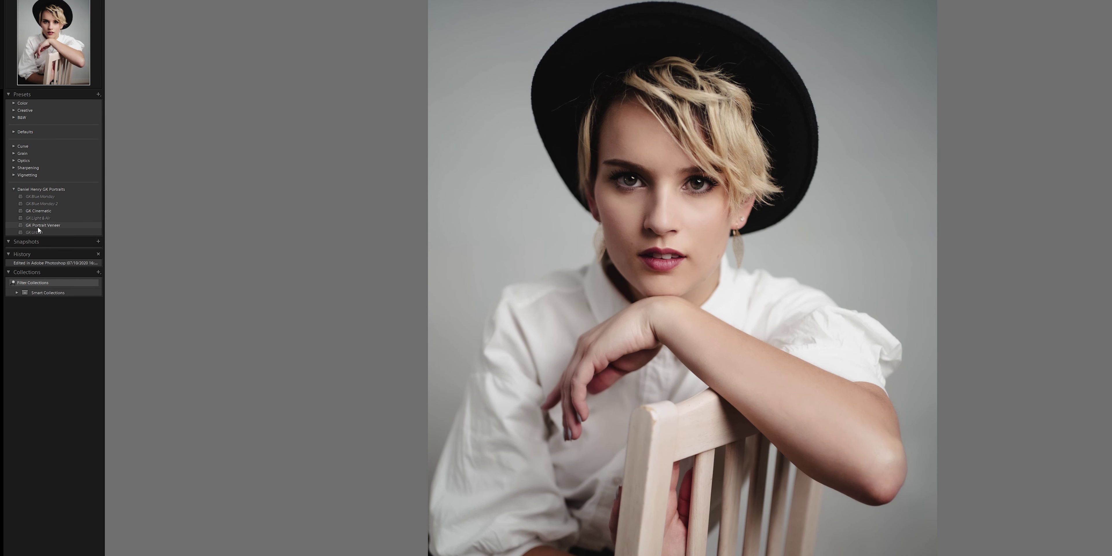
pyautogui.click(38, 227)
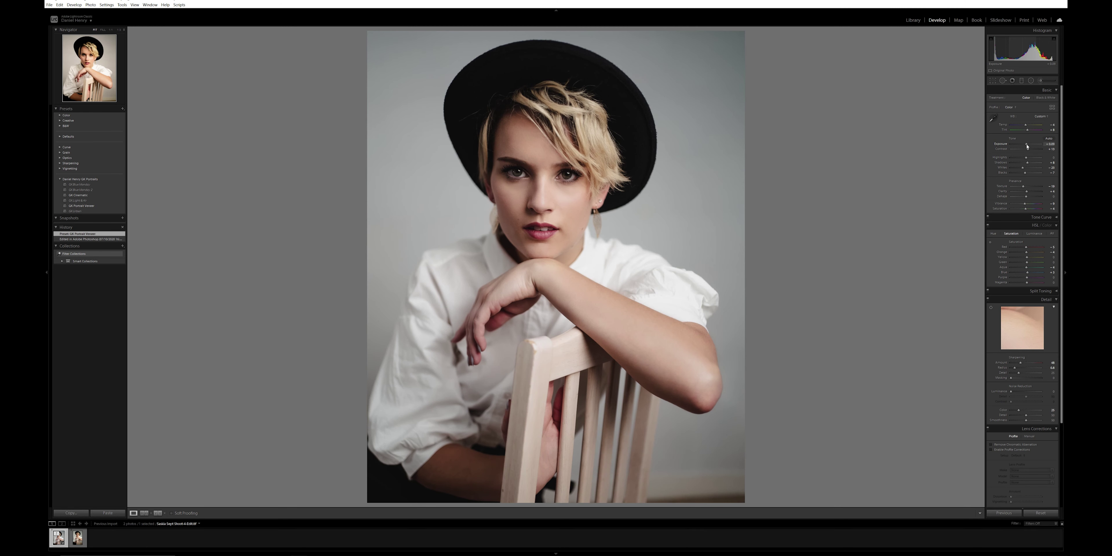
pyautogui.moveTo(1027, 145); pyautogui.dragTo(1027, 145)
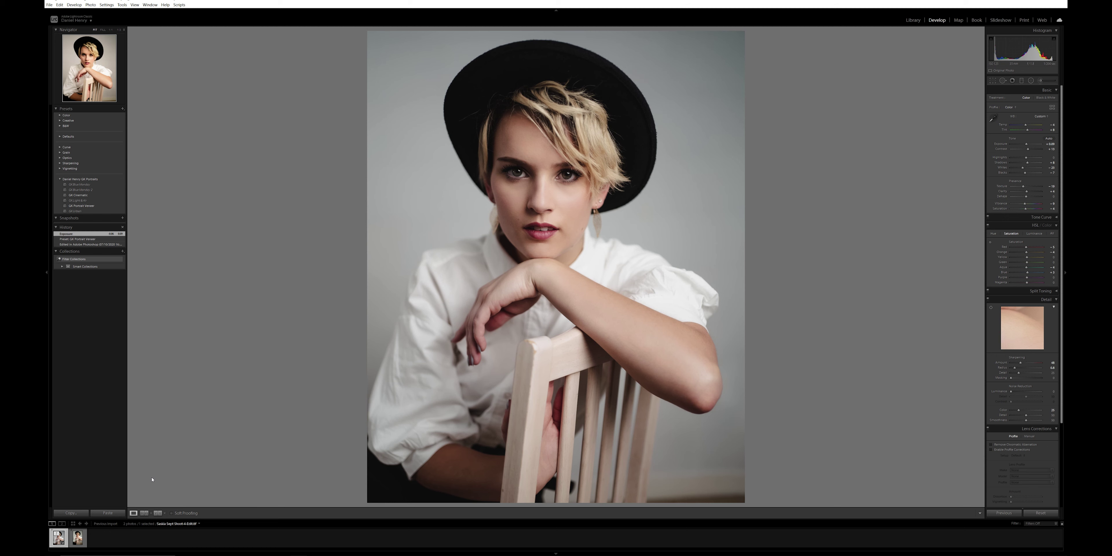
# Step: Compare the before and after versions side by side, and darken the edges with a slight negative post-crop vignette in the single view
pyautogui.click(158, 513)
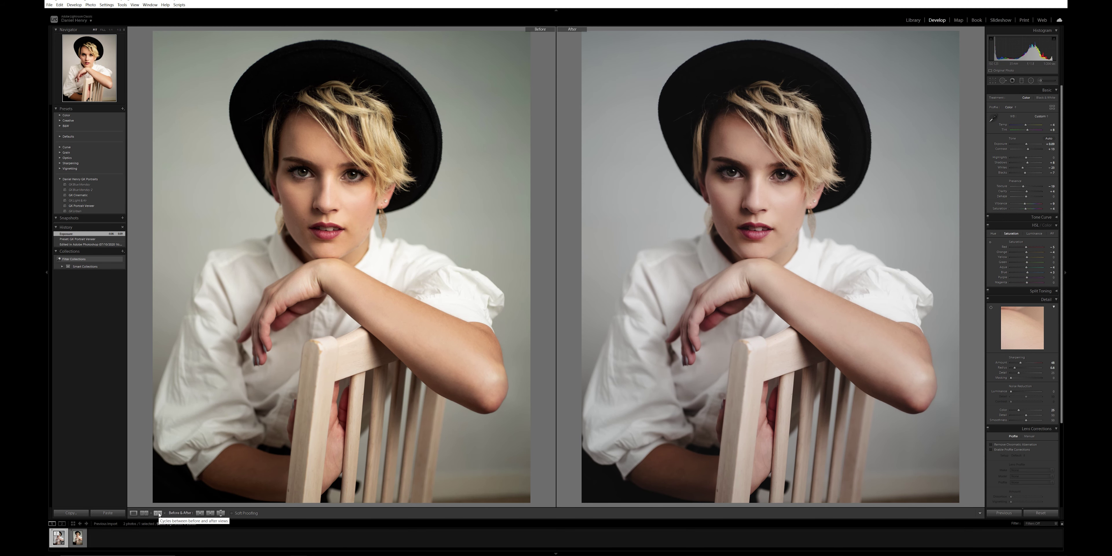
pyautogui.click(133, 513)
pyautogui.scroll(-3, 1053, 423)
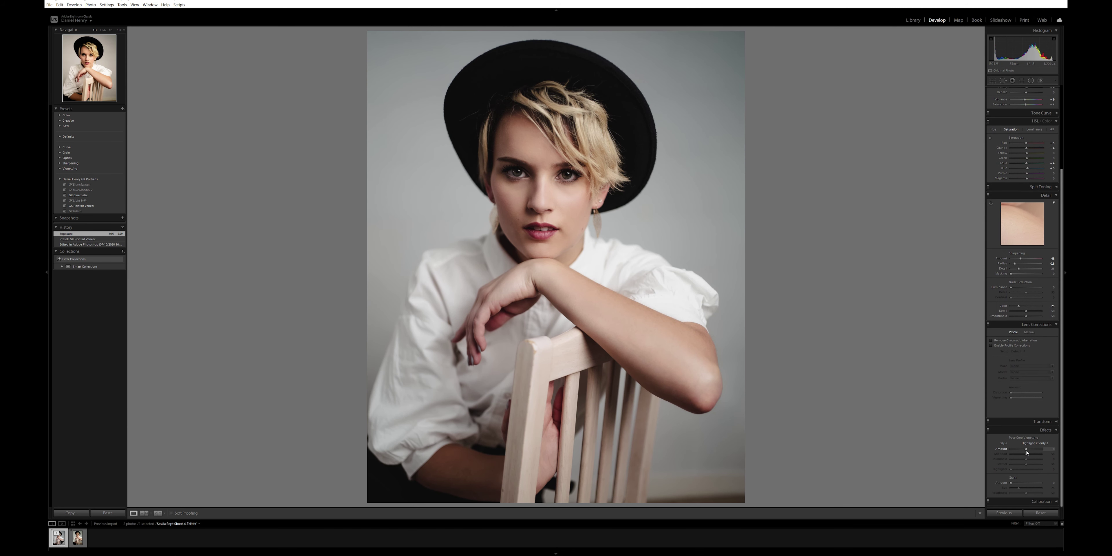
pyautogui.moveTo(1027, 451); pyautogui.dragTo(1025, 451)
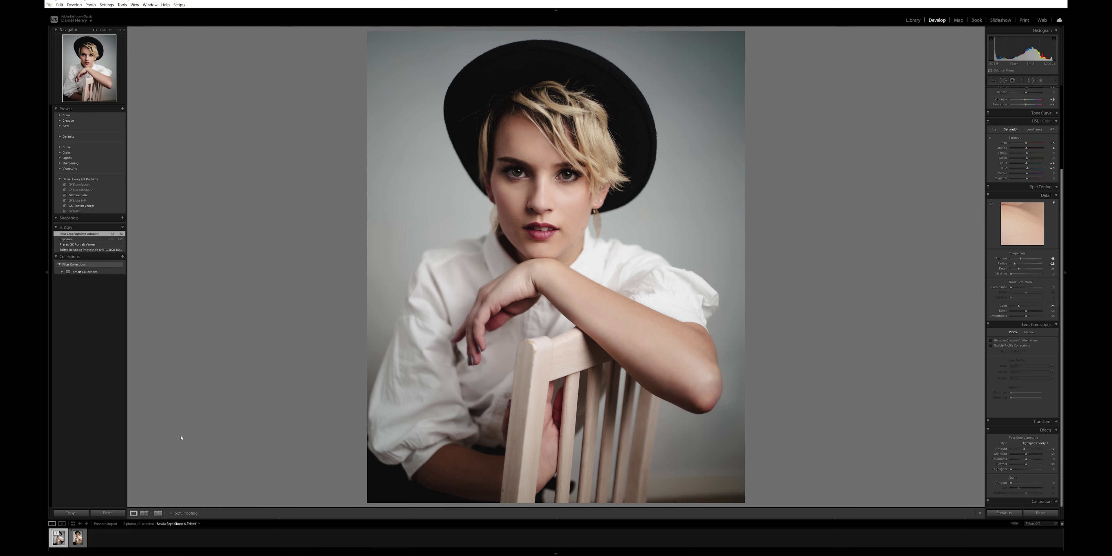